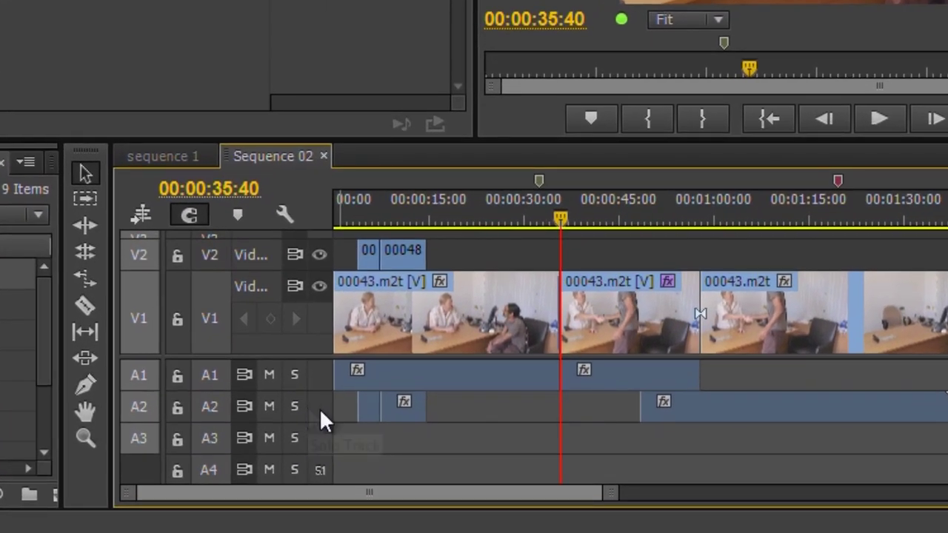
Move clip 00048 to start at 00:00:11:20 and add default transitions to both ends
mouse_move(460, 348)
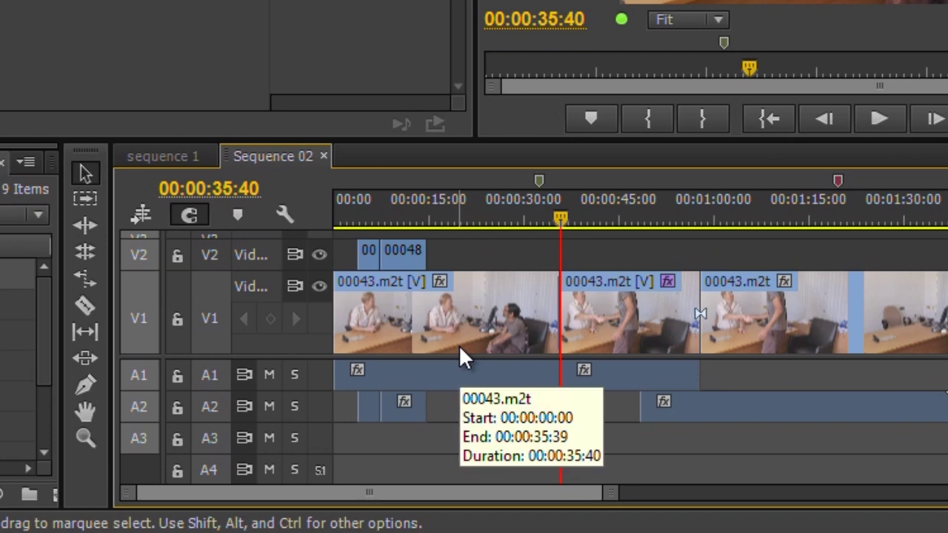
click(410, 256)
click(406, 206)
drag(406, 206, 555, 224)
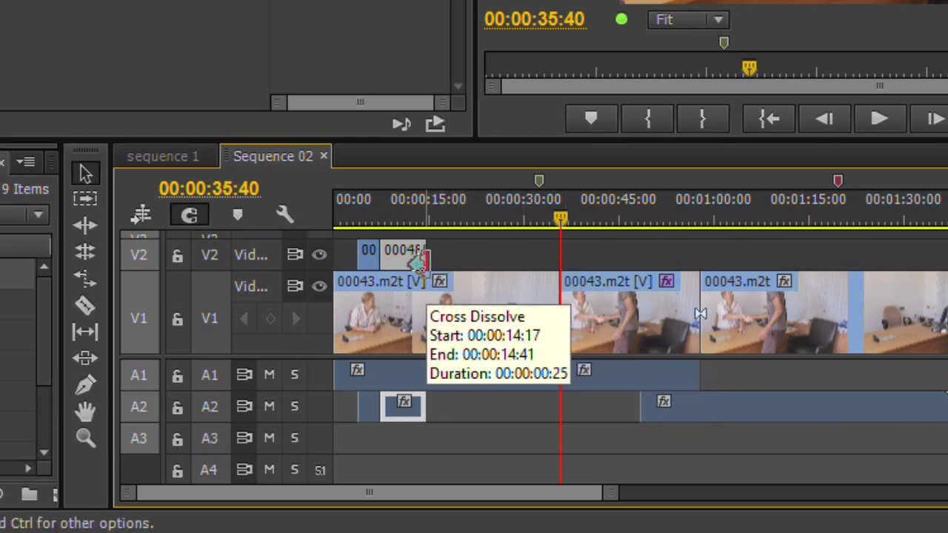
click(407, 213)
key(=)
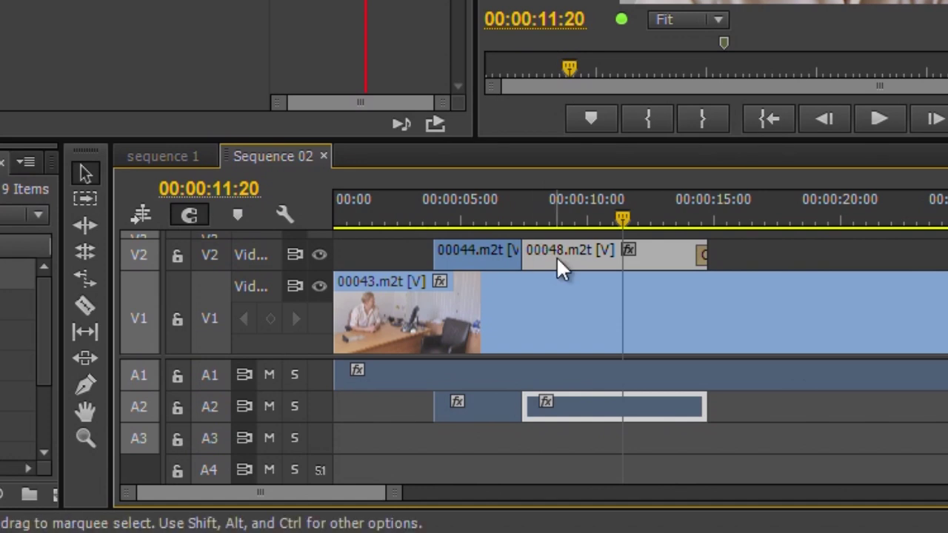
drag(560, 251, 702, 272)
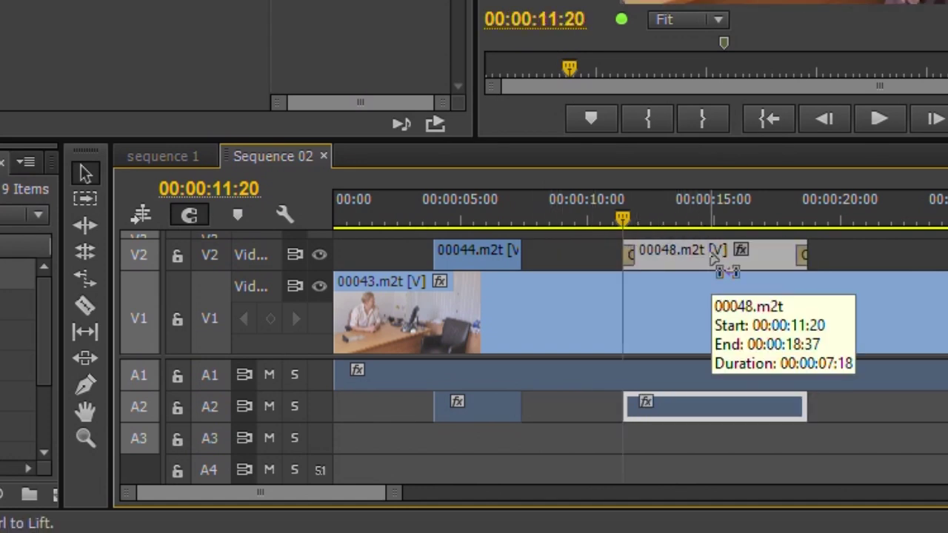
key(ctrl+d)
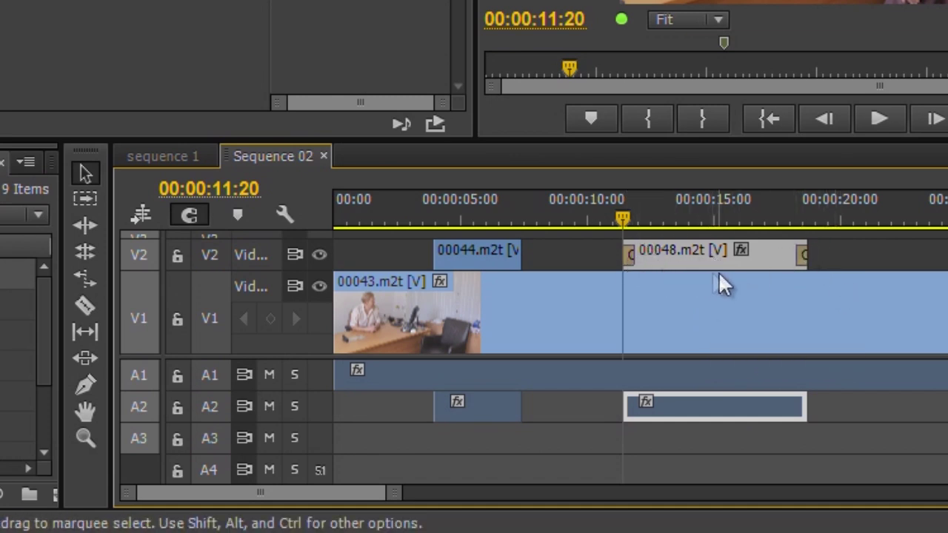
Place Title 01 on V2 right after 00048 and play the sequence to preview it
drag(627, 211, 863, 222)
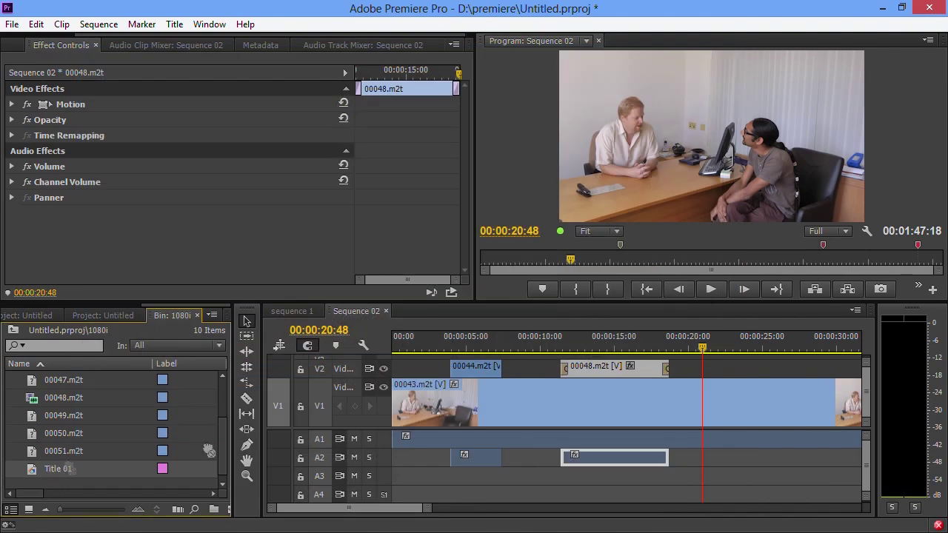
drag(58, 469, 734, 374)
click(763, 367)
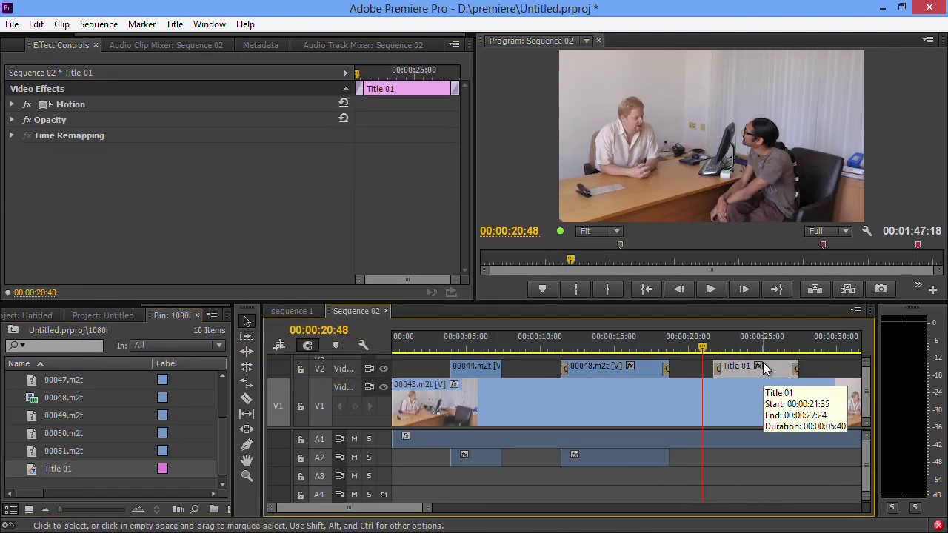
key(space)
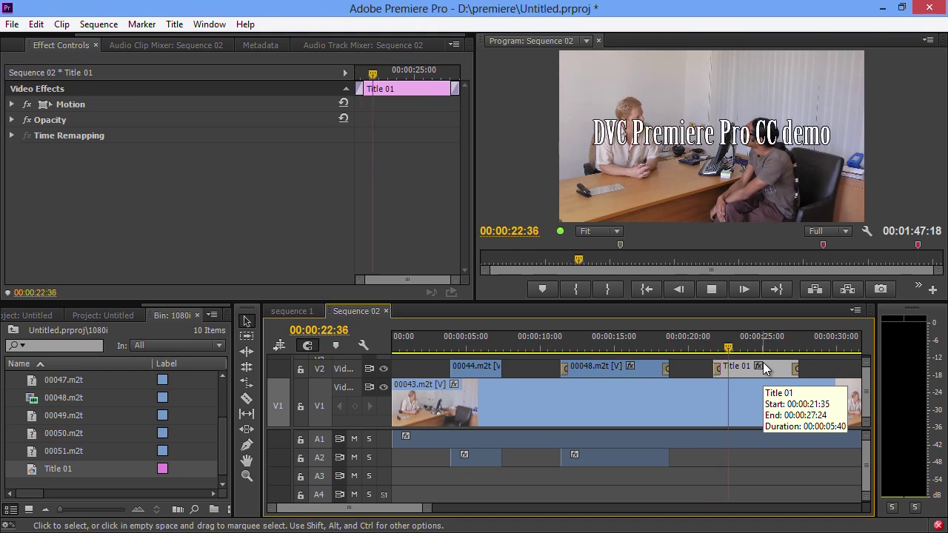
key(space)
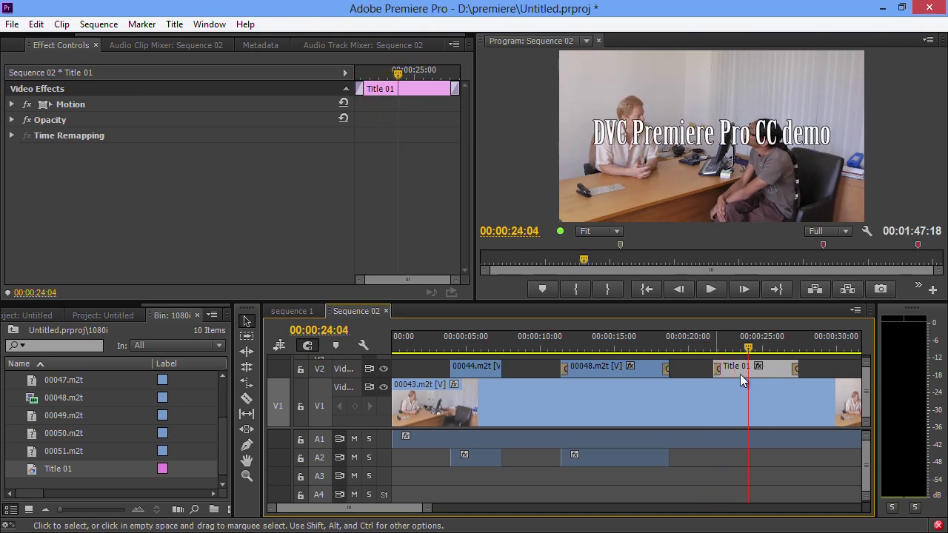
drag(426, 508, 493, 507)
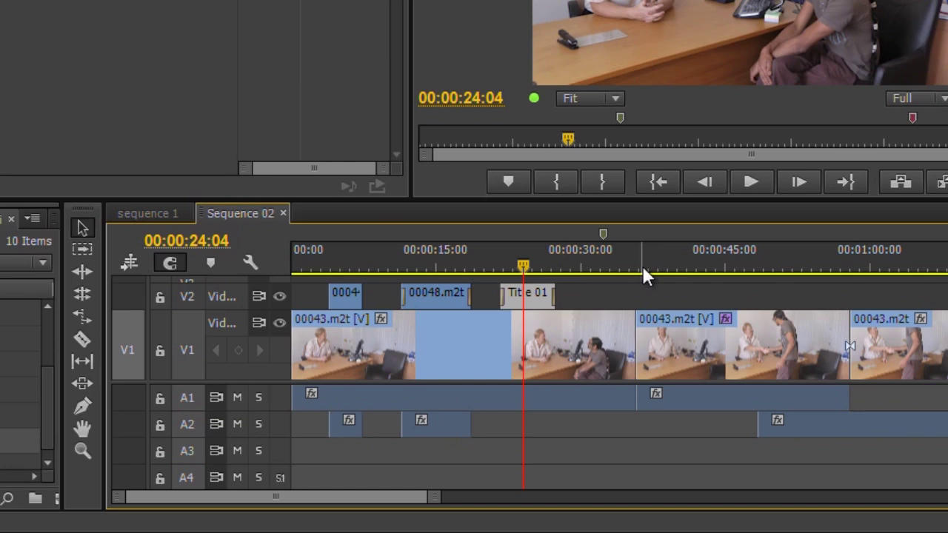
click(637, 268)
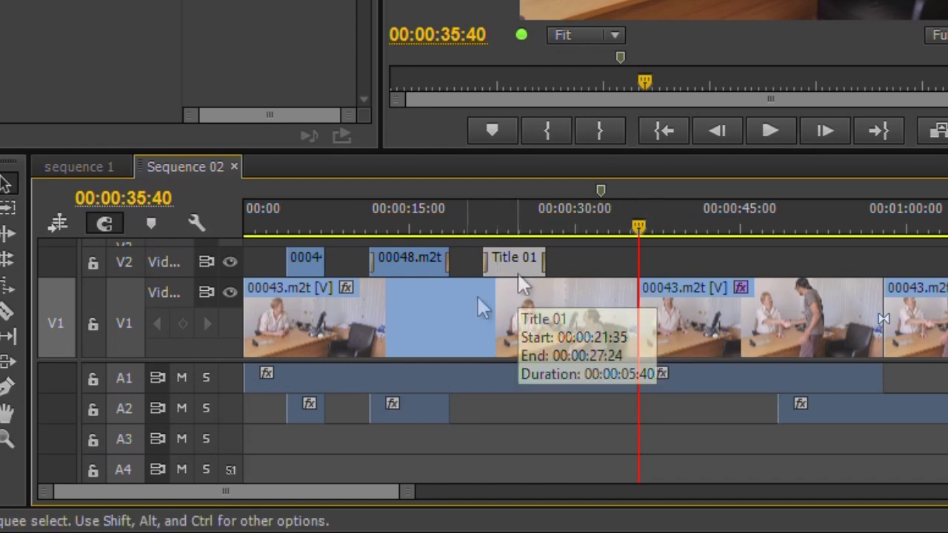
click(541, 267)
click(677, 225)
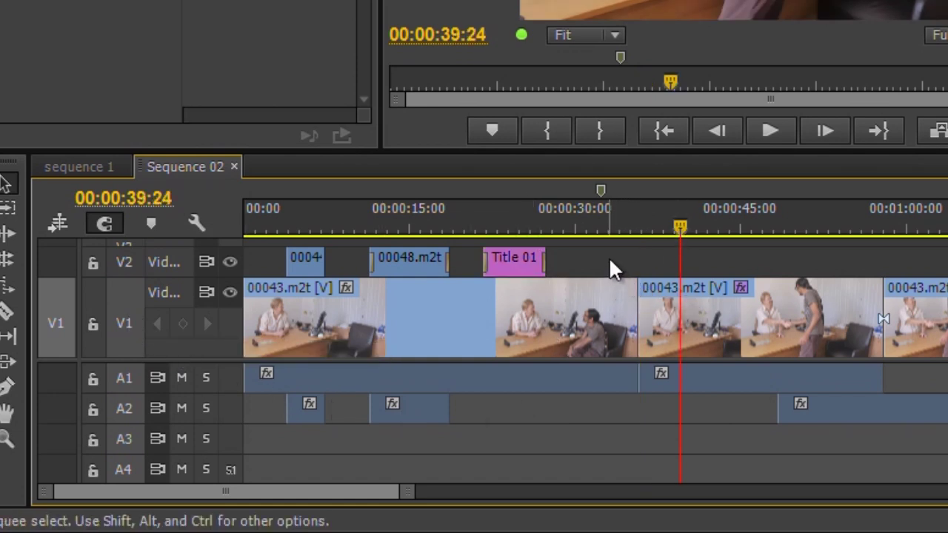
drag(608, 259, 662, 319)
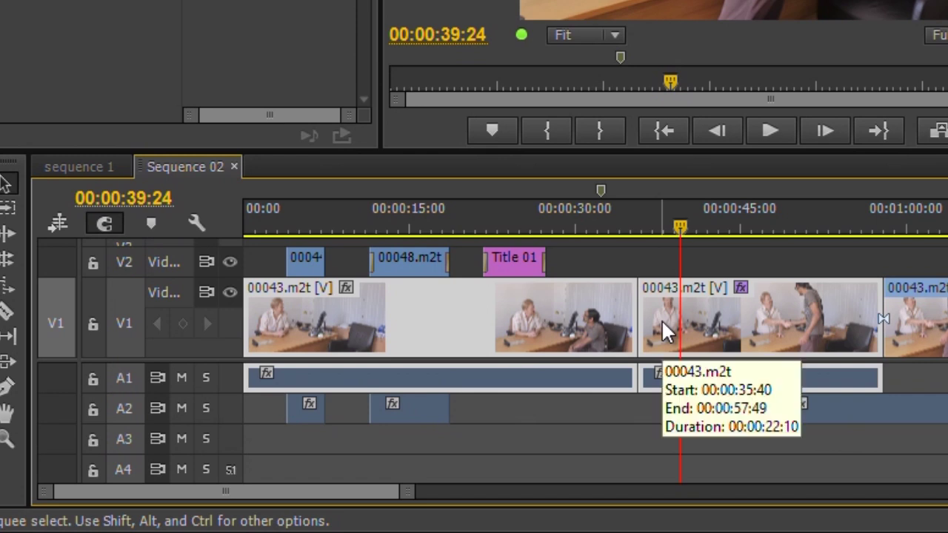
drag(661, 319, 663, 323)
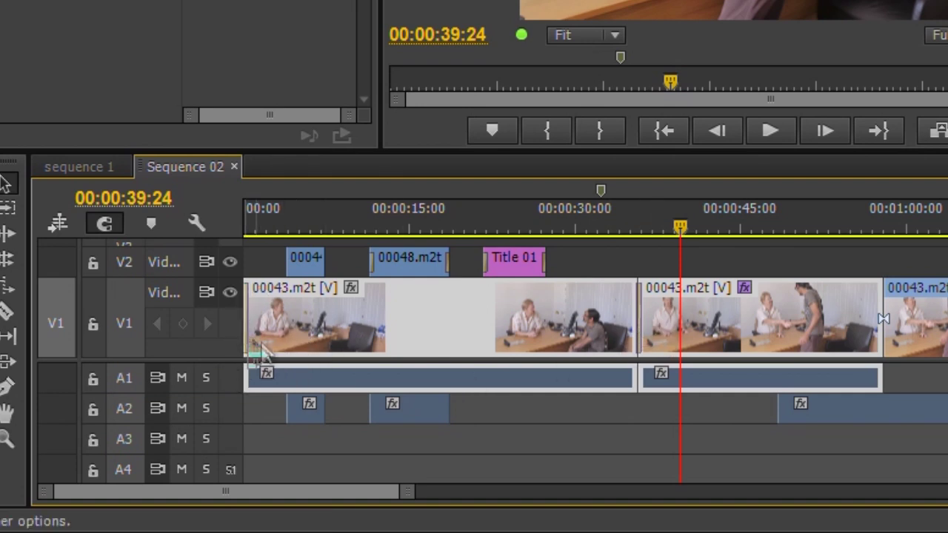
click(626, 262)
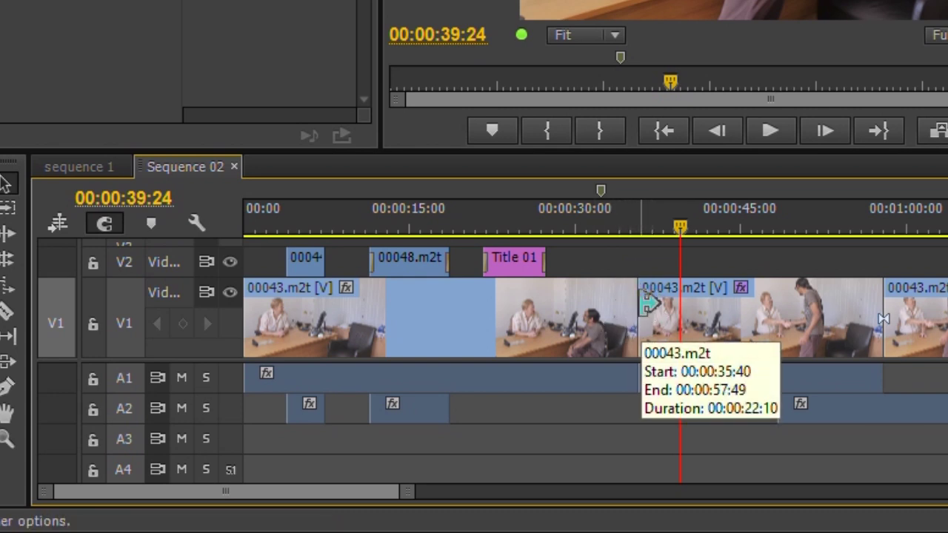
click(647, 318)
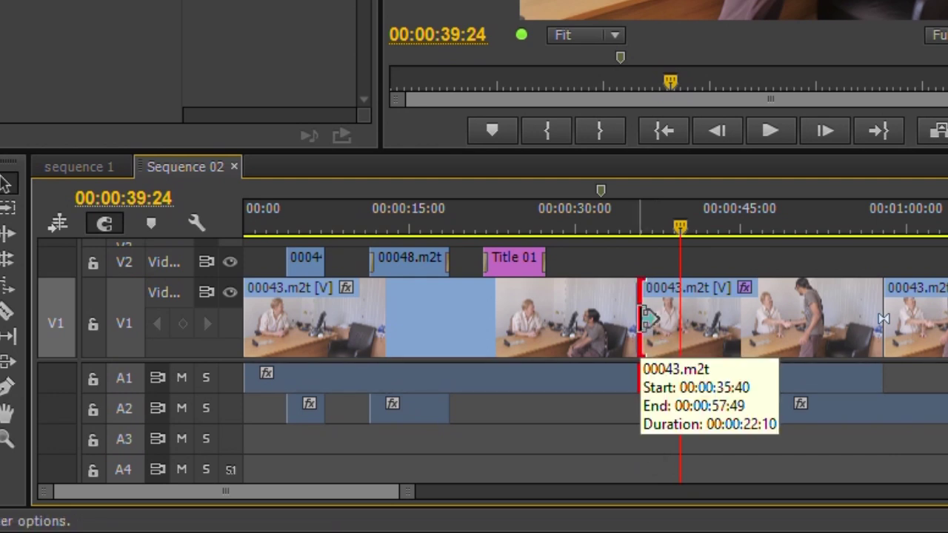
click(634, 258)
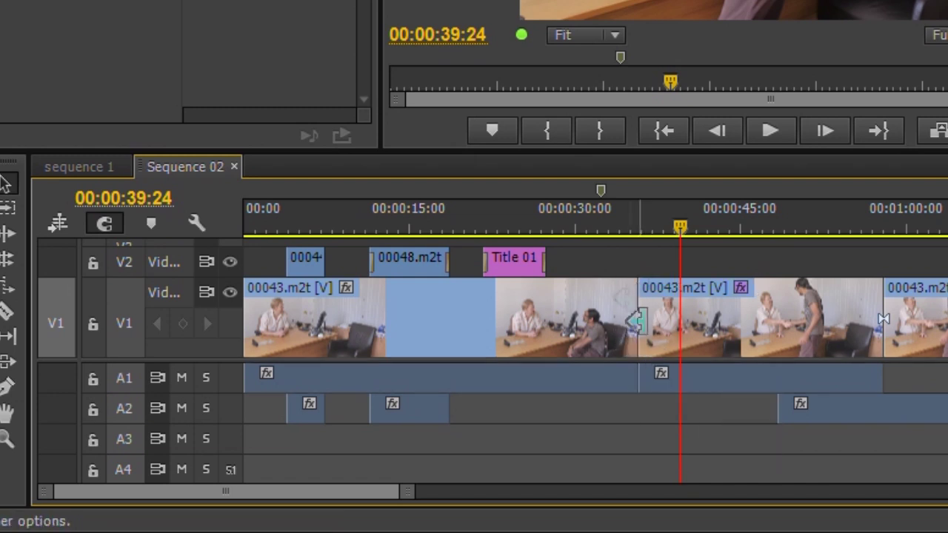
drag(606, 257, 662, 329)
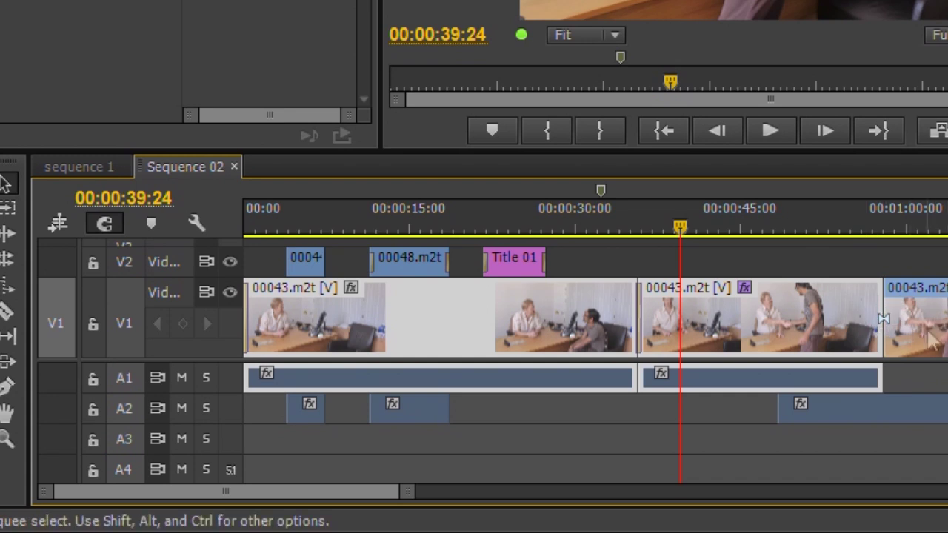
click(731, 257)
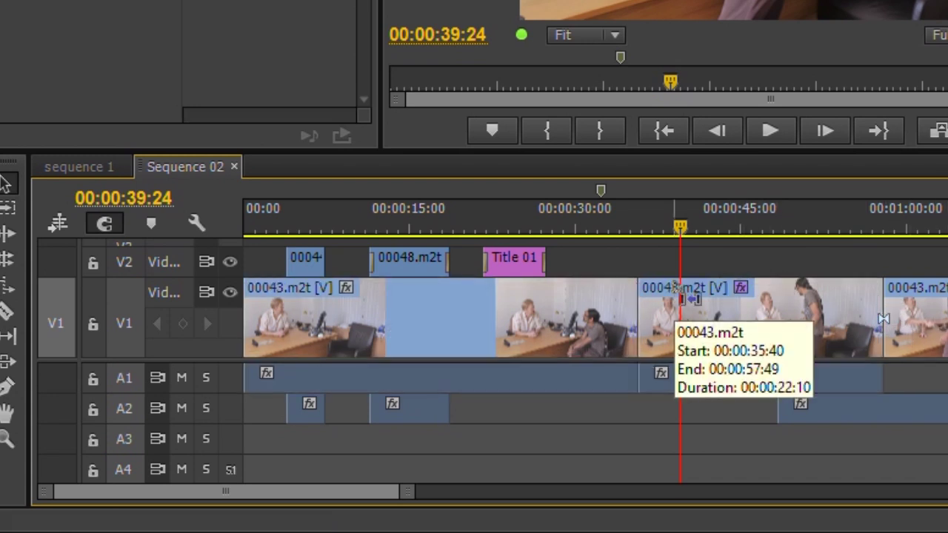
click(640, 215)
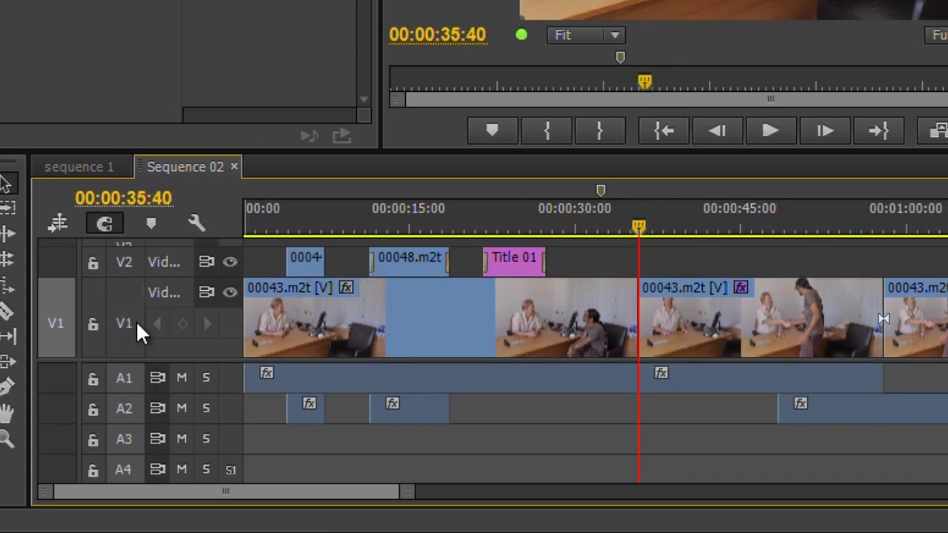
click(128, 323)
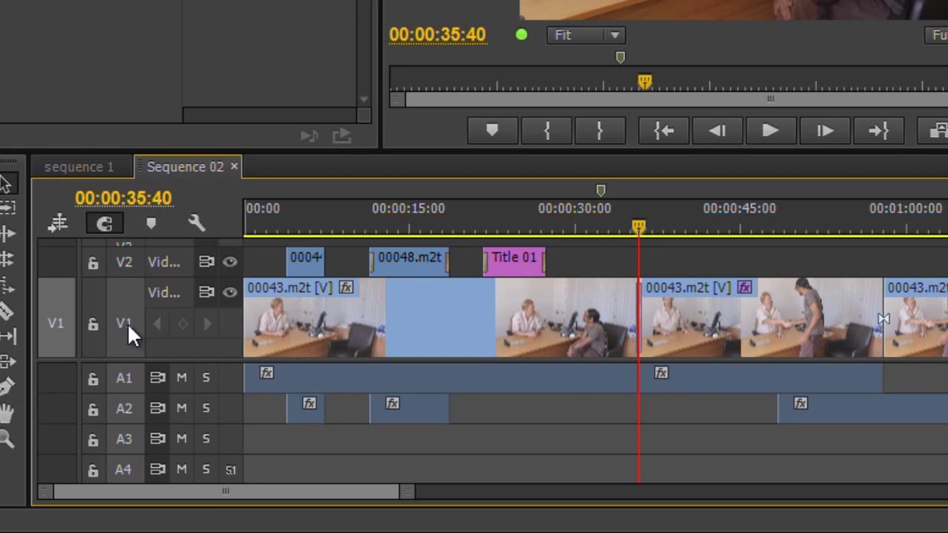
Trim the third V1 clip's start later by 00:00:10:25
click(488, 224)
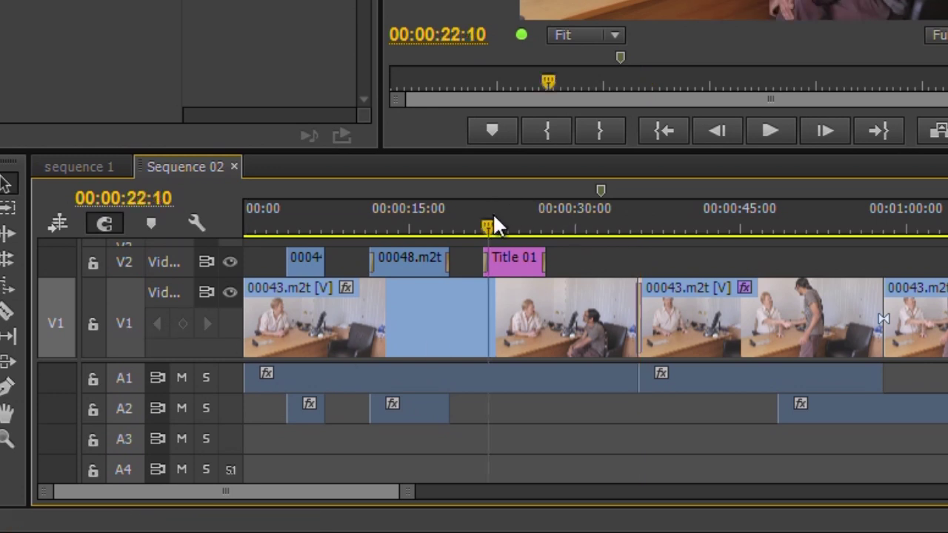
click(643, 295)
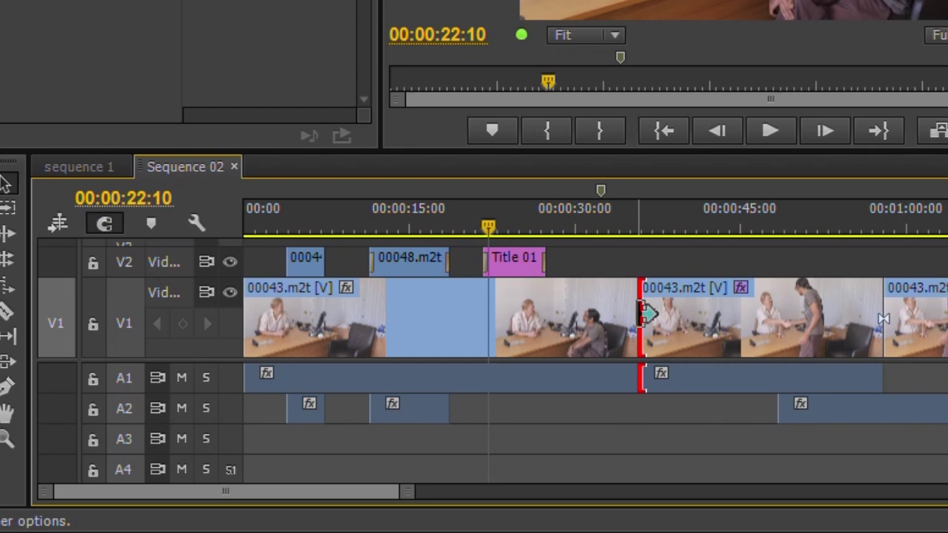
click(693, 253)
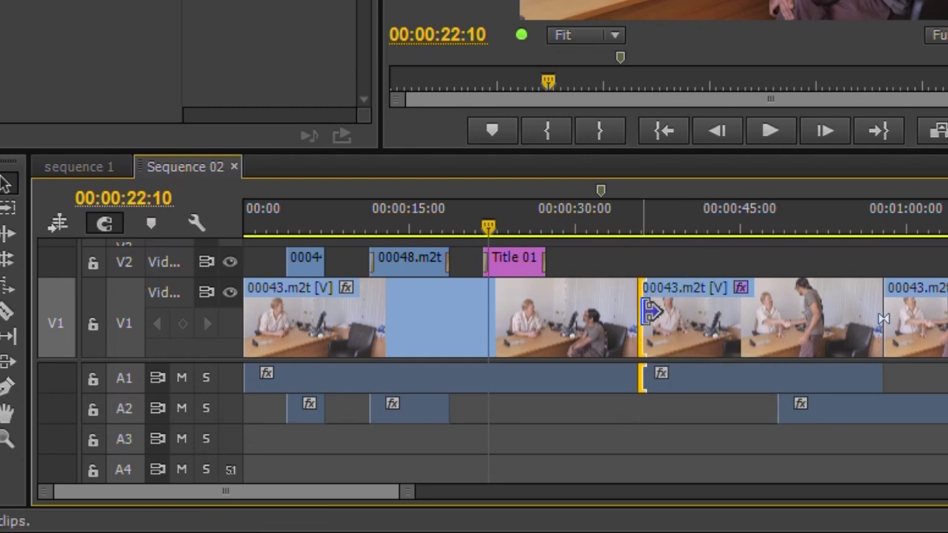
drag(651, 311, 905, 340)
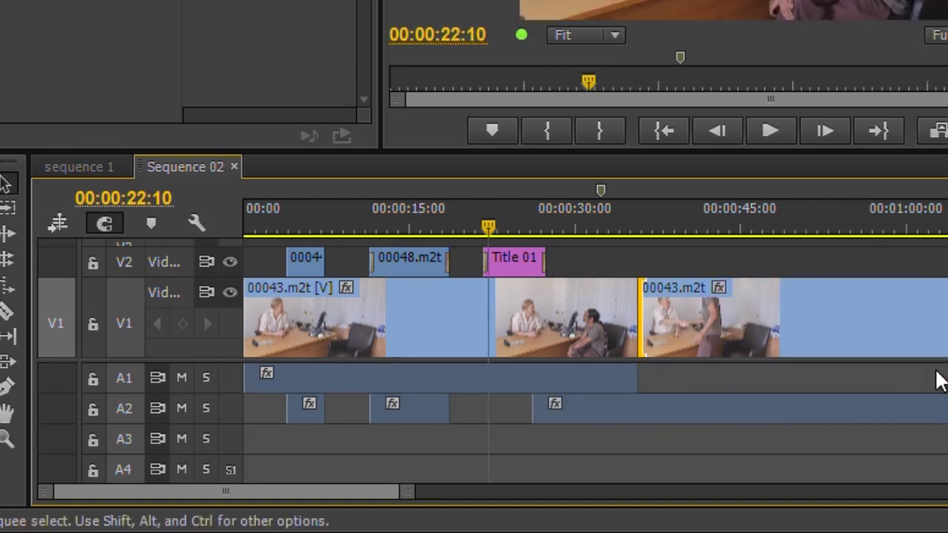
Zoom in to frame level on the cut between the 00043.m2t clips, then zoom back out
click(634, 226)
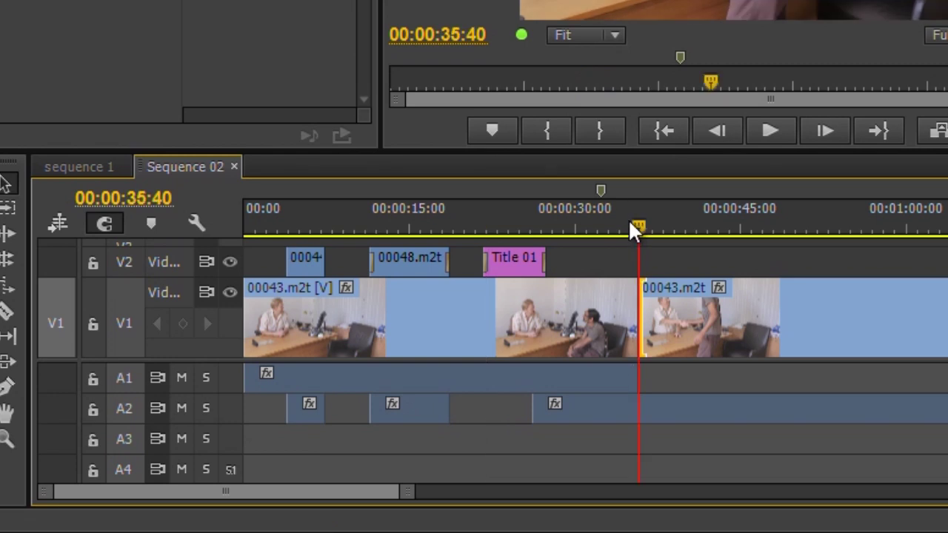
key(=)
key(=)
key(=)
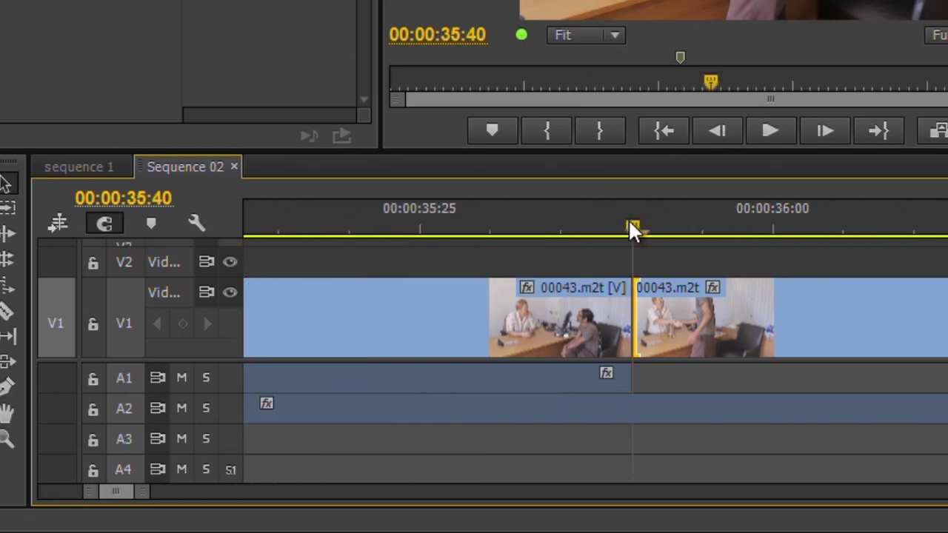
key(-)
key(minus)
key(equal)
key(equal)
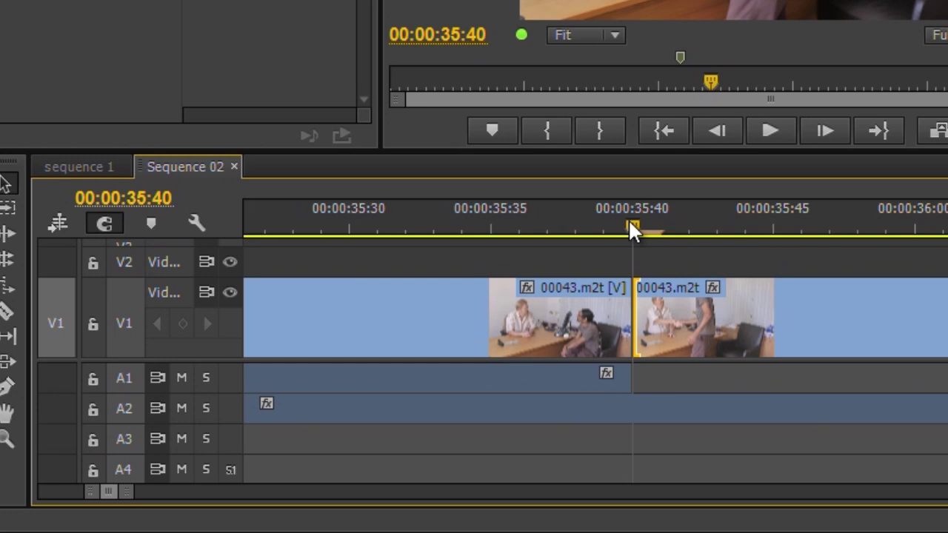
key(equal)
key(minus)
key(minus)
key(minus)
key(minus)
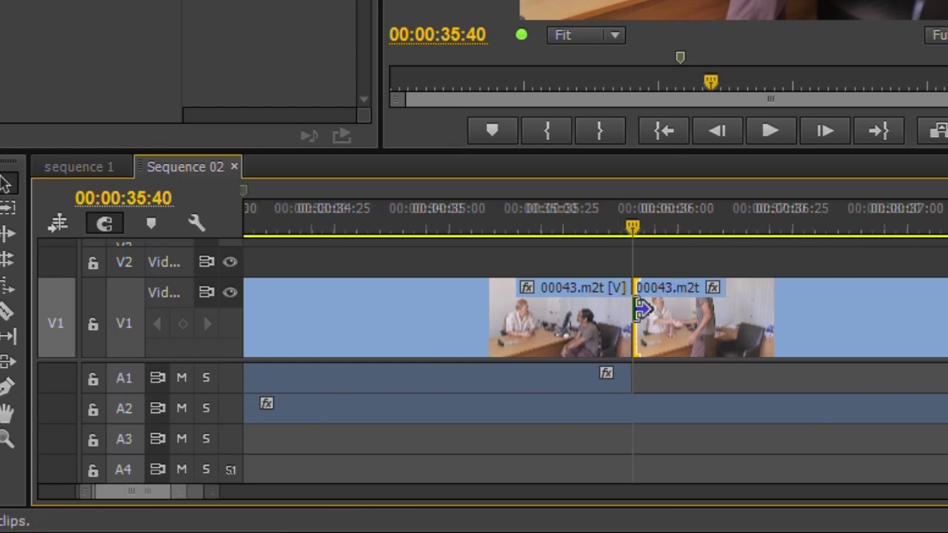
key(minus)
key(minus)
key(equal)
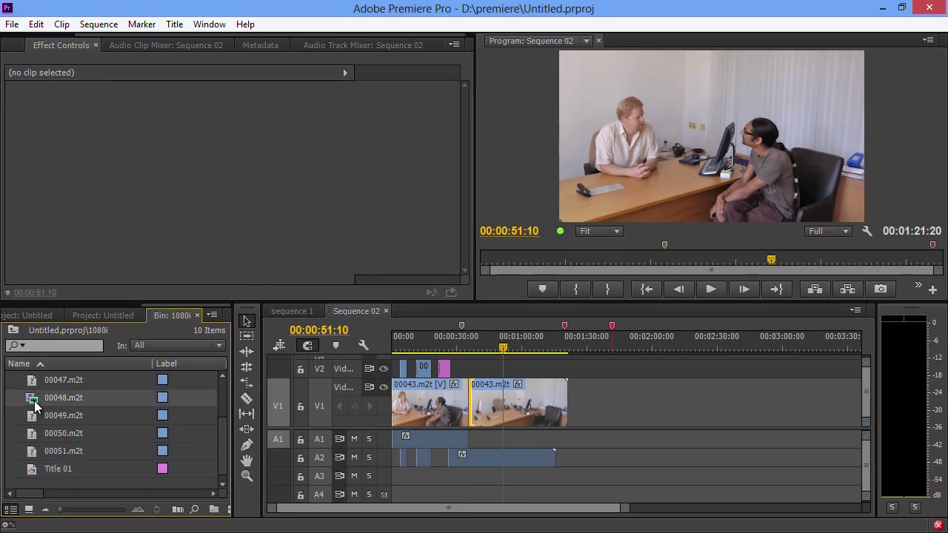
Load 00048.m2t into the Source monitor
double_click(22, 398)
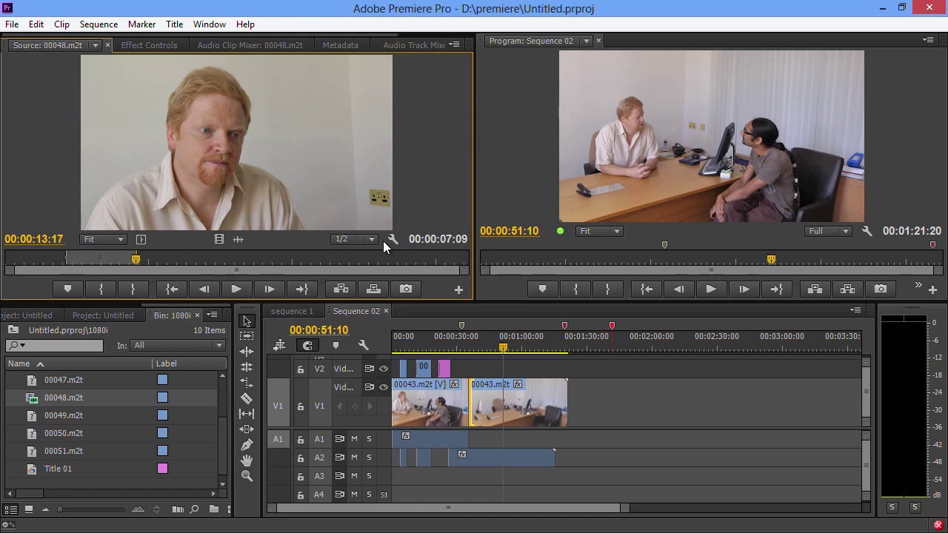
click(458, 289)
click(325, 237)
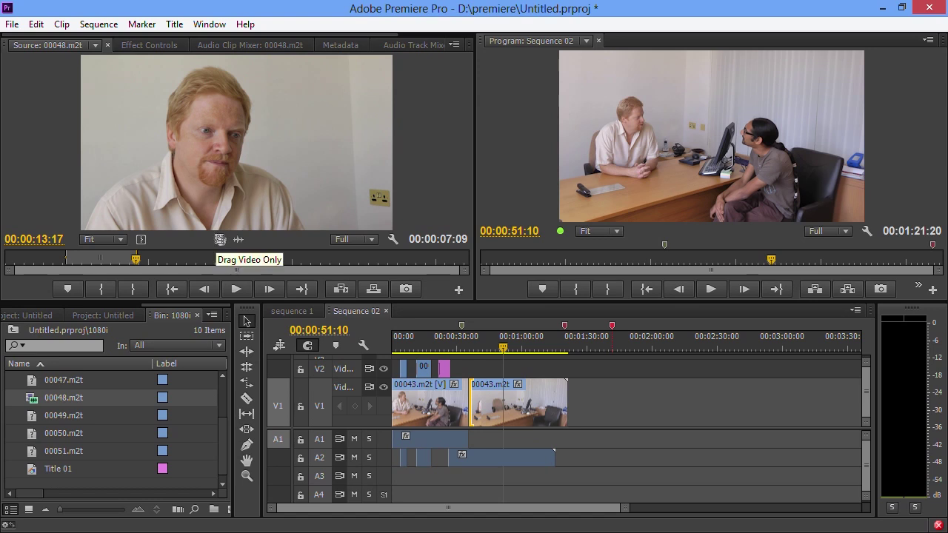
Switch the Source monitor to Audio Waveform, then back to composite video
click(238, 240)
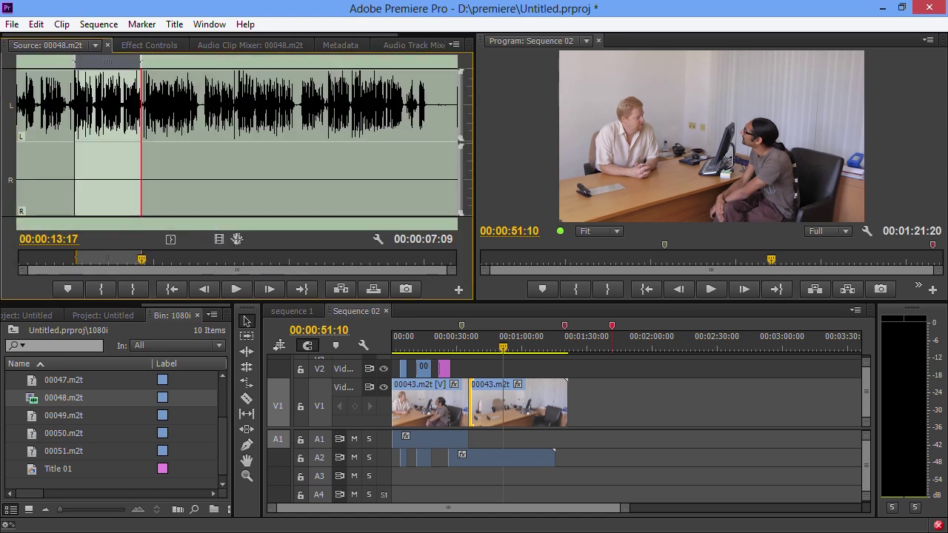
click(219, 239)
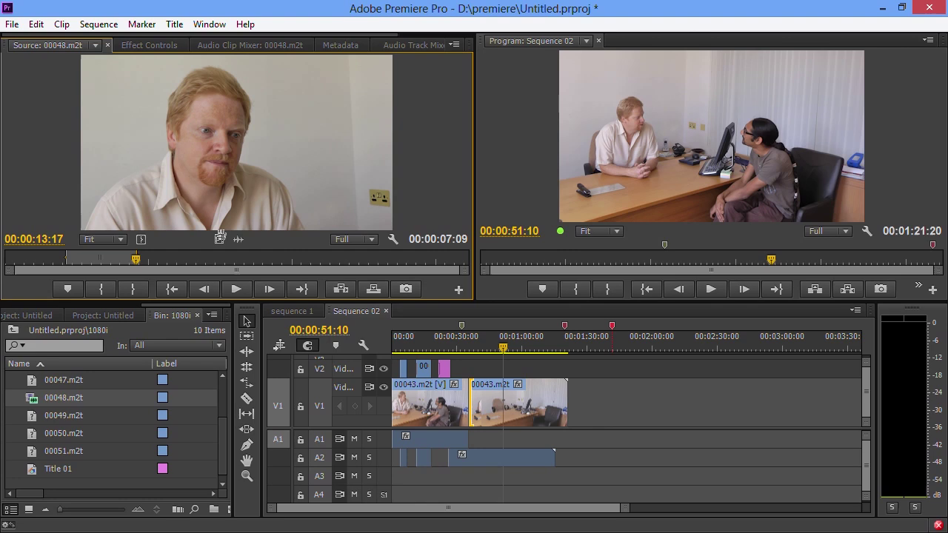
click(234, 240)
click(219, 239)
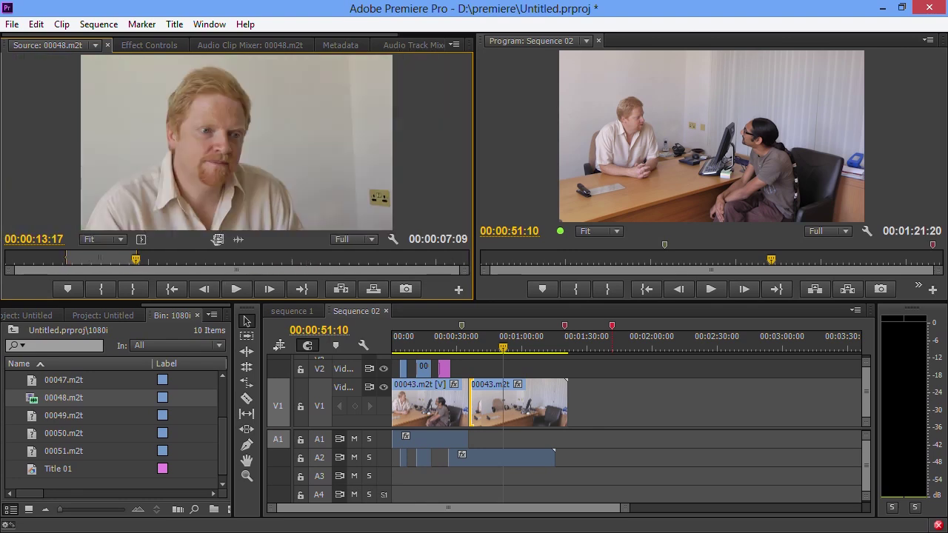
click(394, 239)
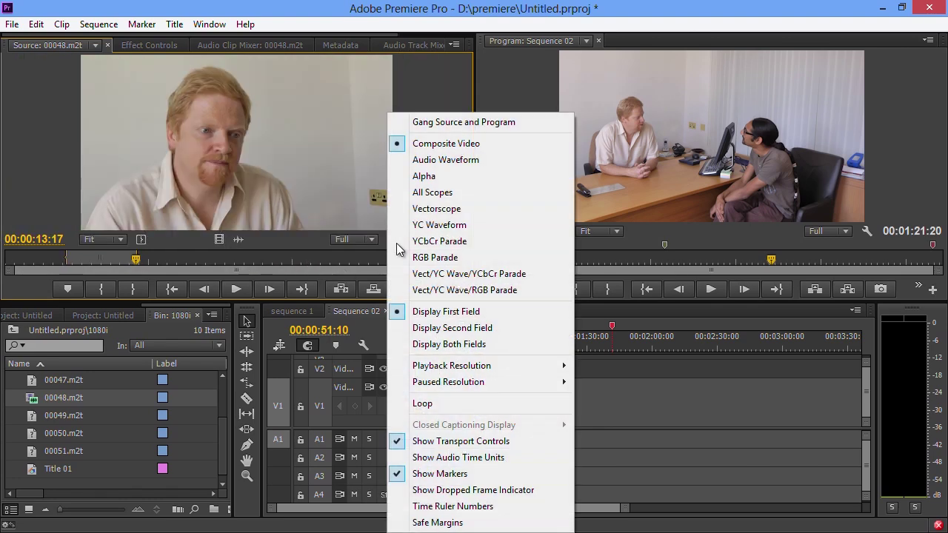
click(438, 165)
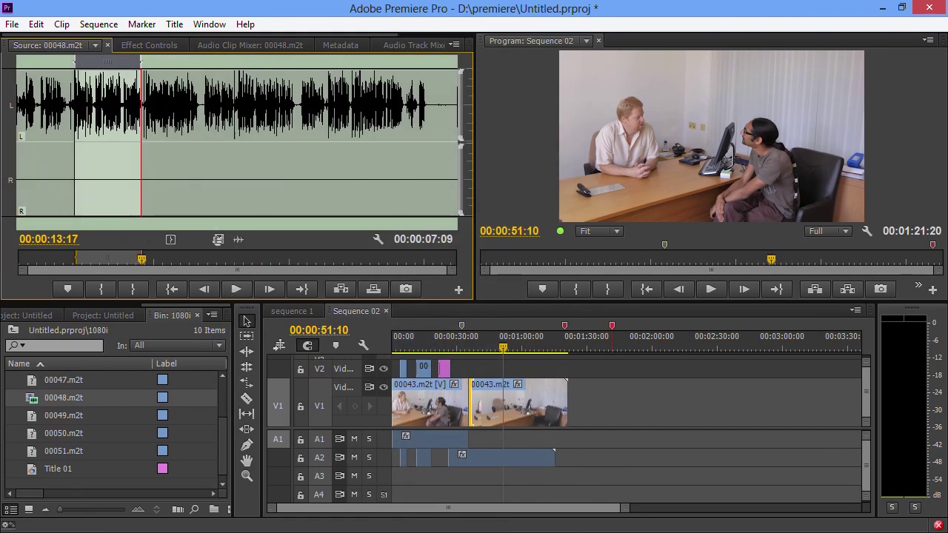
click(219, 239)
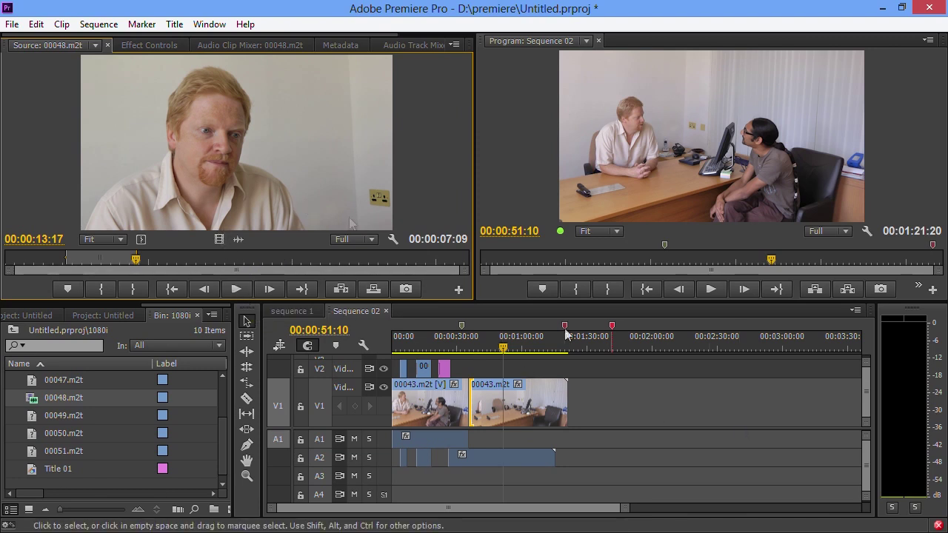
Add 00048.m2t's video alone to V2 and its audio alone to A1 near 01:30
drag(211, 176, 234, 158)
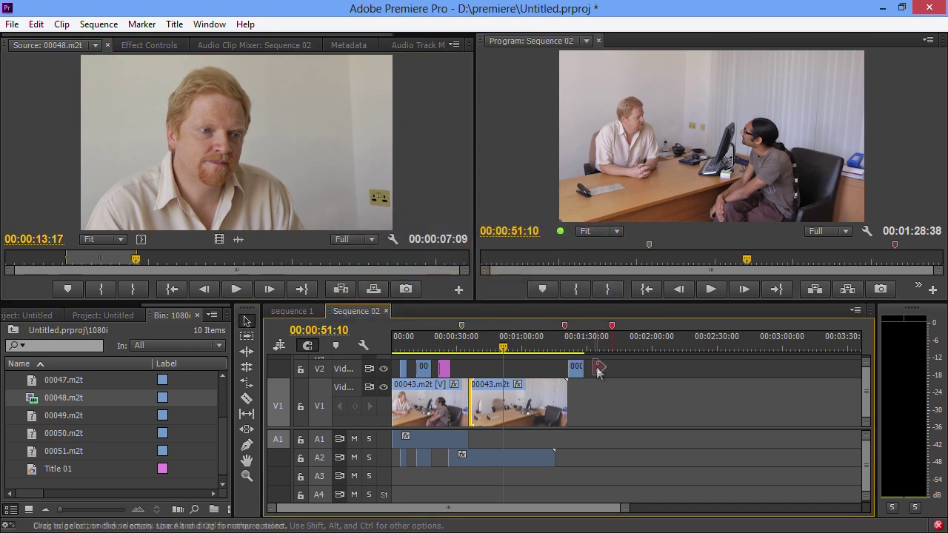
drag(239, 239, 601, 439)
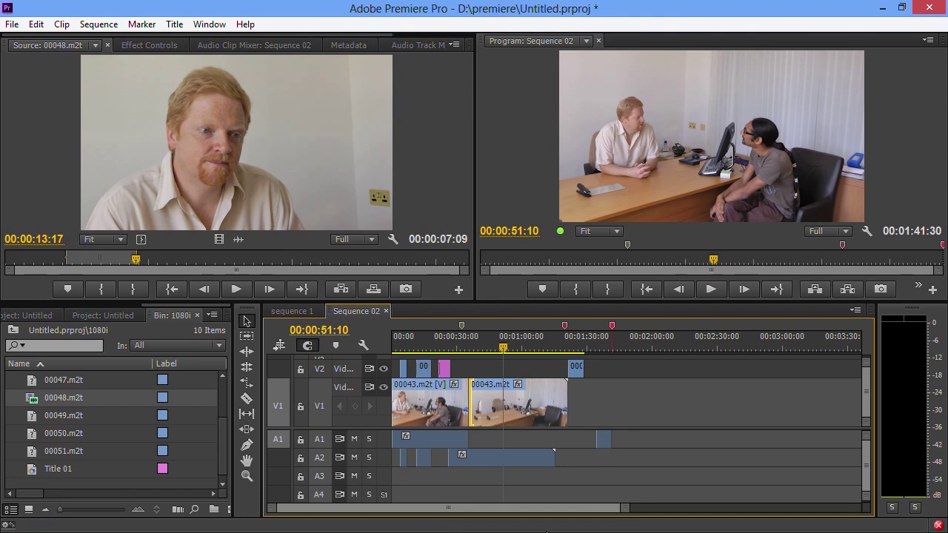
key(Down)
Toggle the Source monitor between the clip's audio waveform and its picture
click(218, 237)
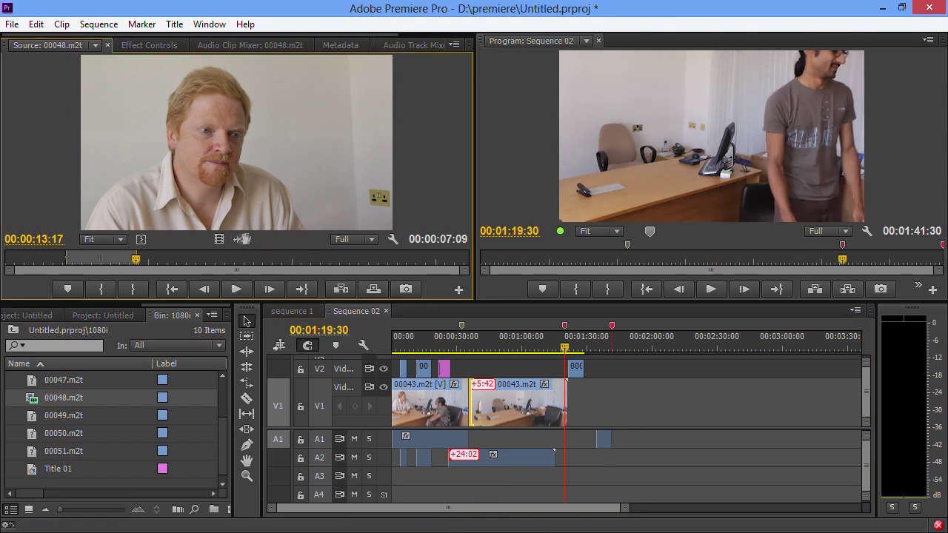
click(237, 238)
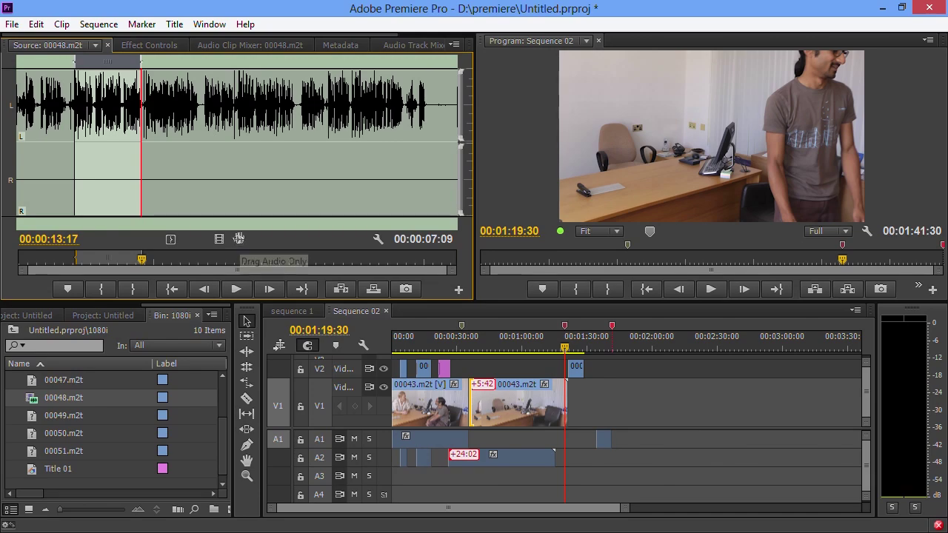
click(237, 239)
click(237, 239)
click(237, 238)
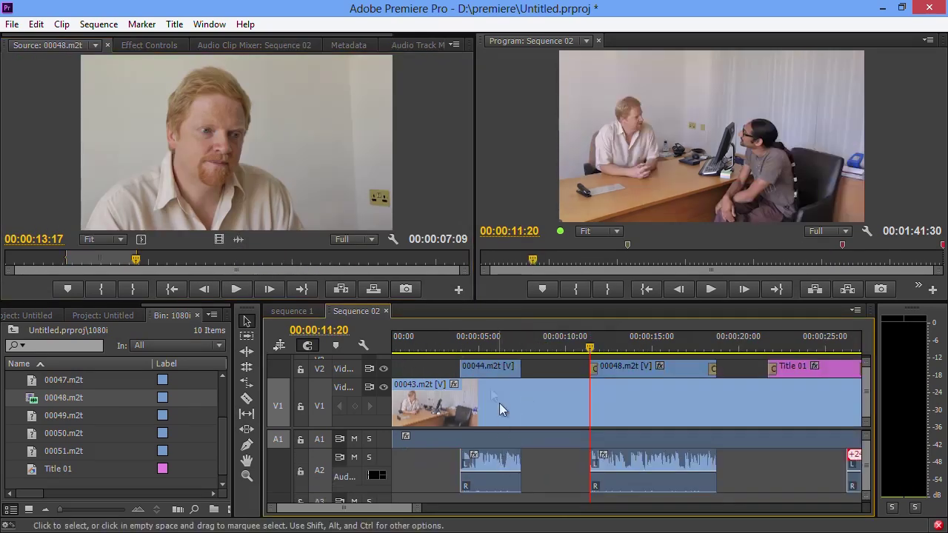
Solo A2, play from just before 00044.m2t to hear it, then select that clip
click(471, 345)
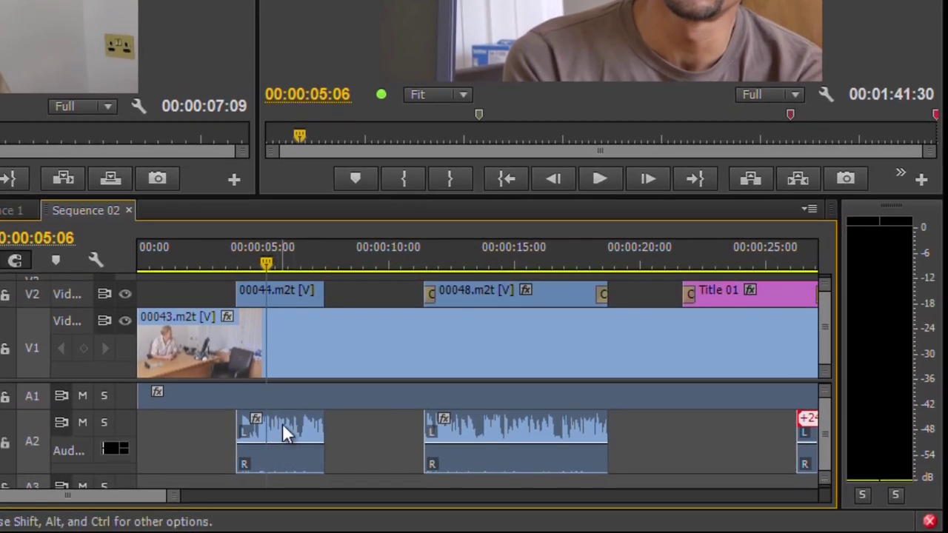
click(104, 422)
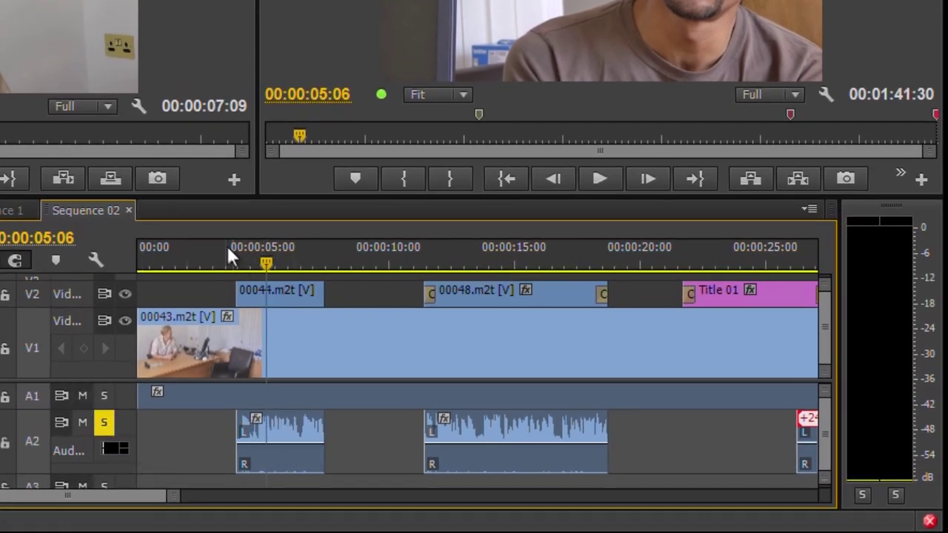
click(252, 261)
key(j)
key(space)
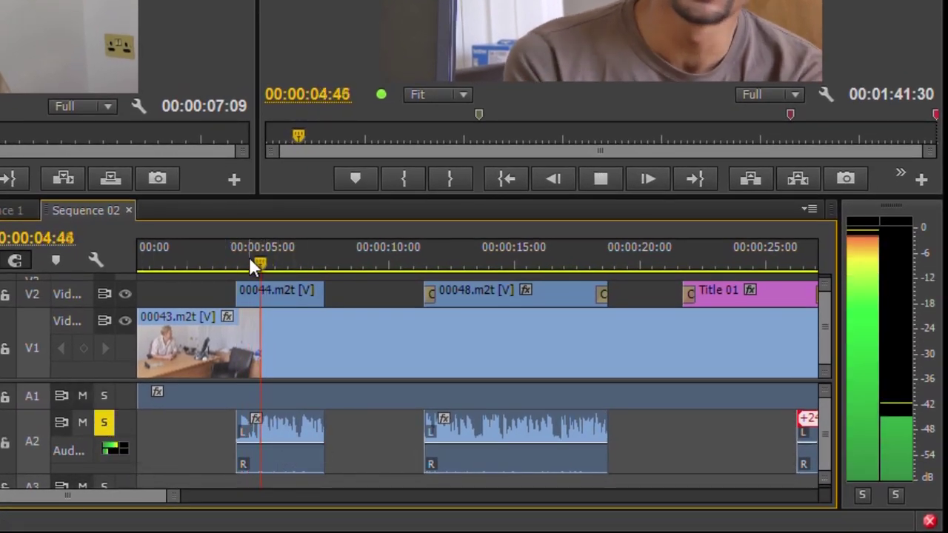
key(space)
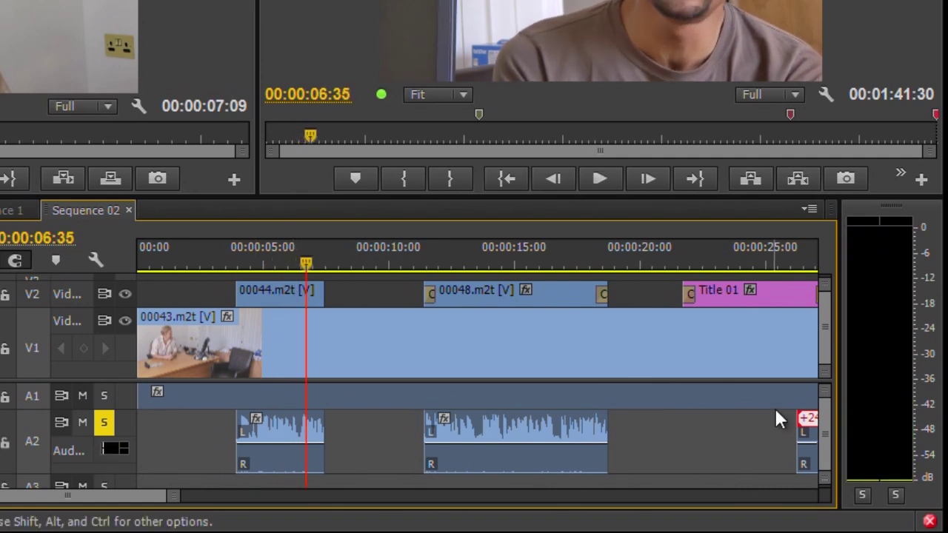
click(308, 428)
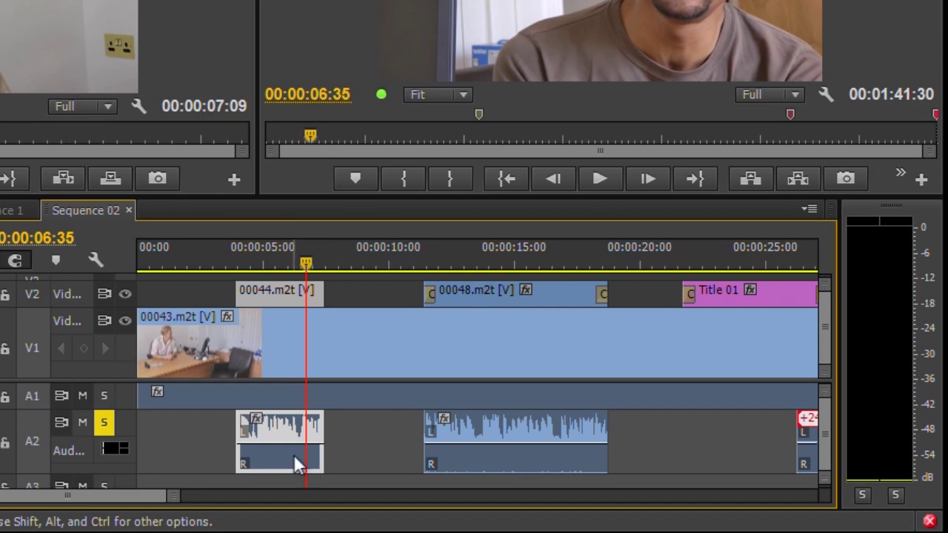
In Modify Clip Audio Channels, set the right output's source channel to Left for 00044
right_click(282, 426)
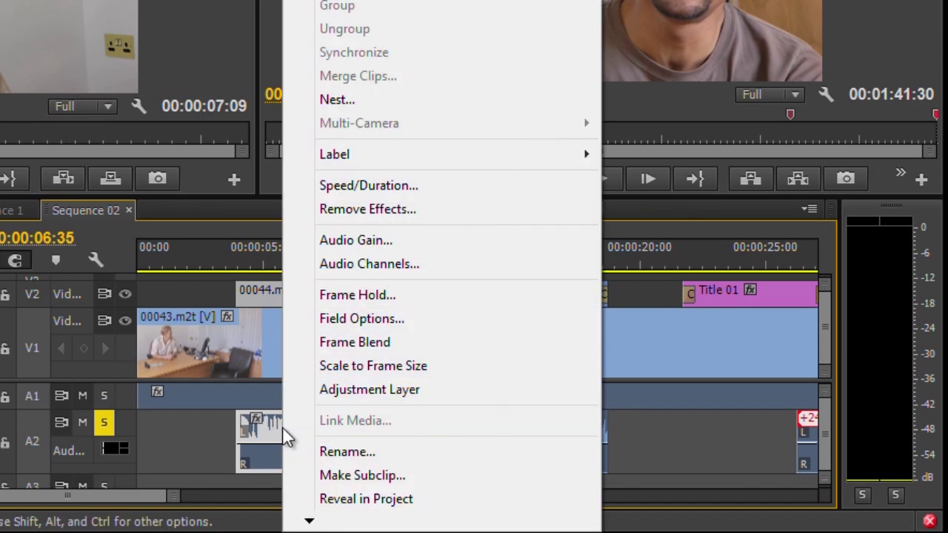
click(387, 272)
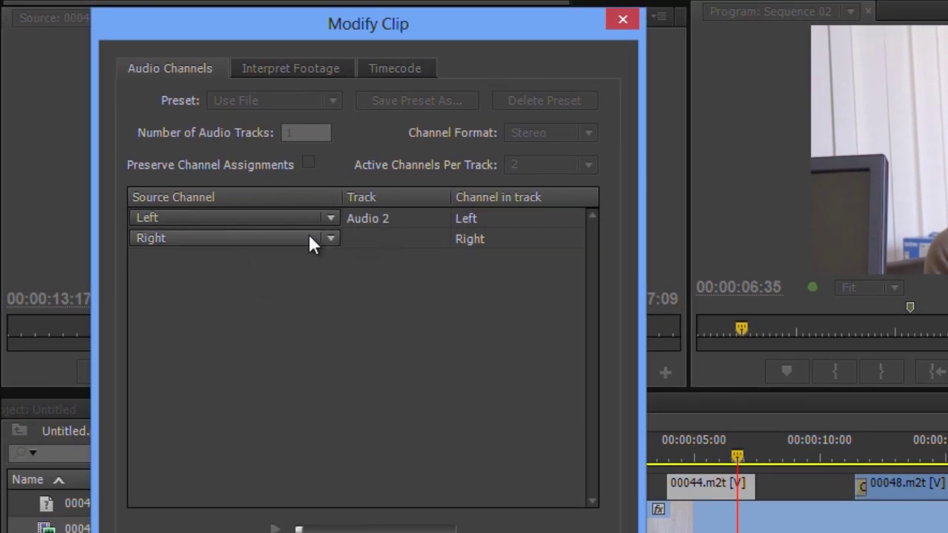
click(178, 237)
click(178, 284)
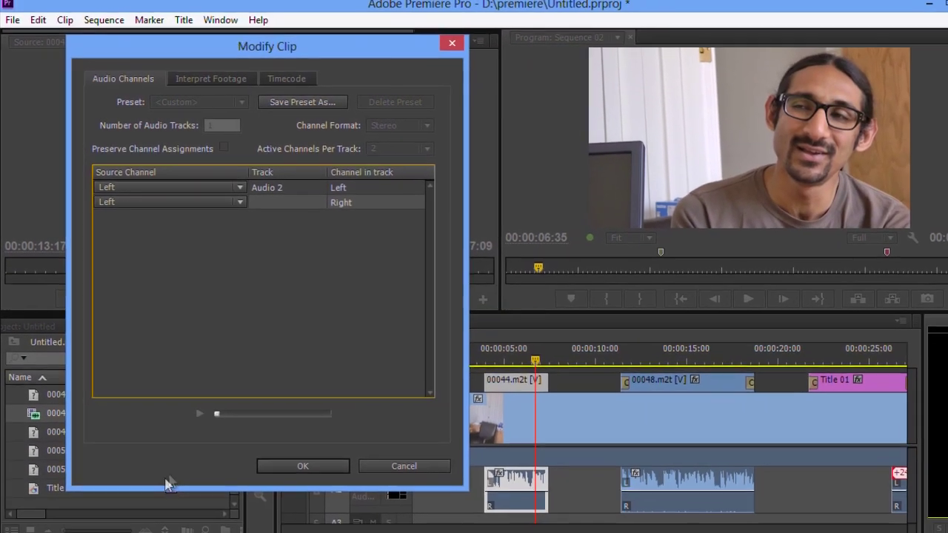
click(292, 465)
Play back the sequence to hear the remapped audio
key(space)
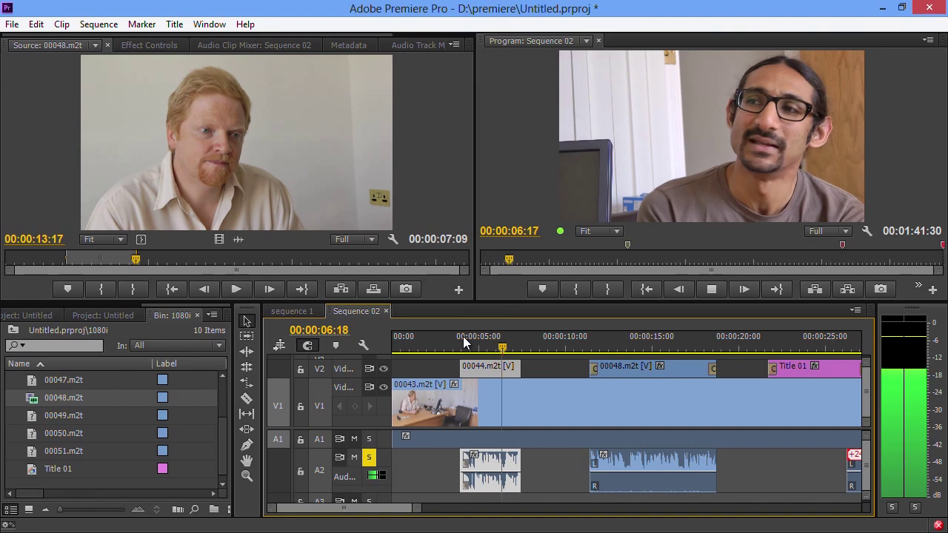
key(space)
right_click(663, 467)
key(Escape)
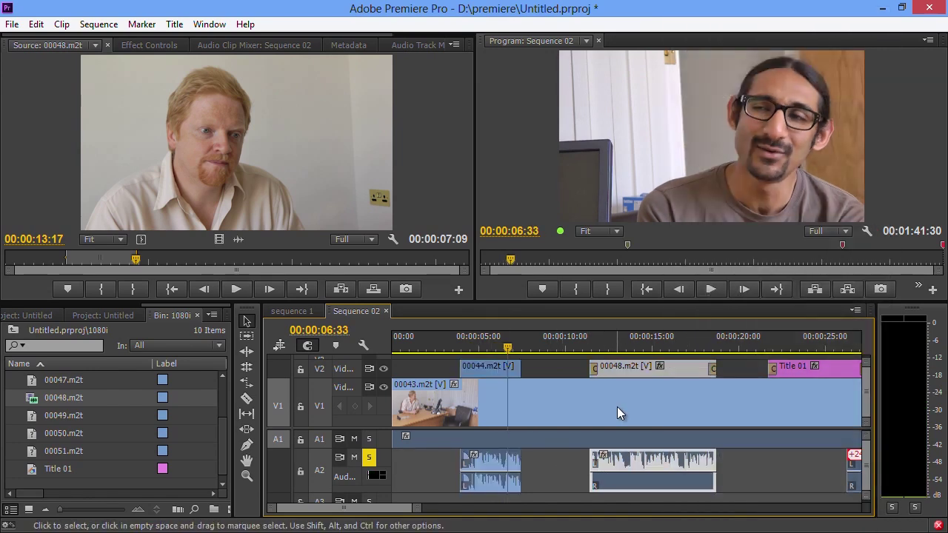
Apply Three-Way Color Corrector to 00048 and raise its Input Levels black point
click(631, 345)
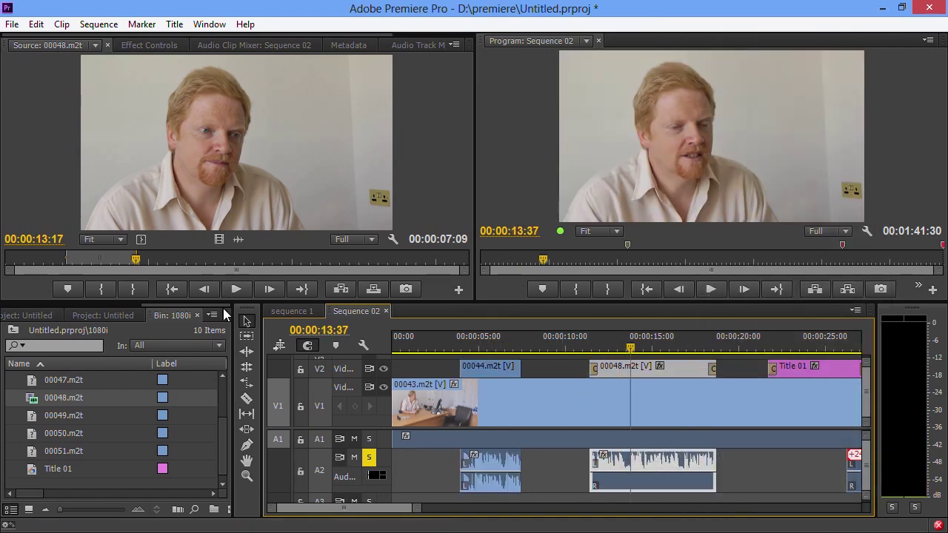
scroll(99, 311, up, 3)
click(145, 315)
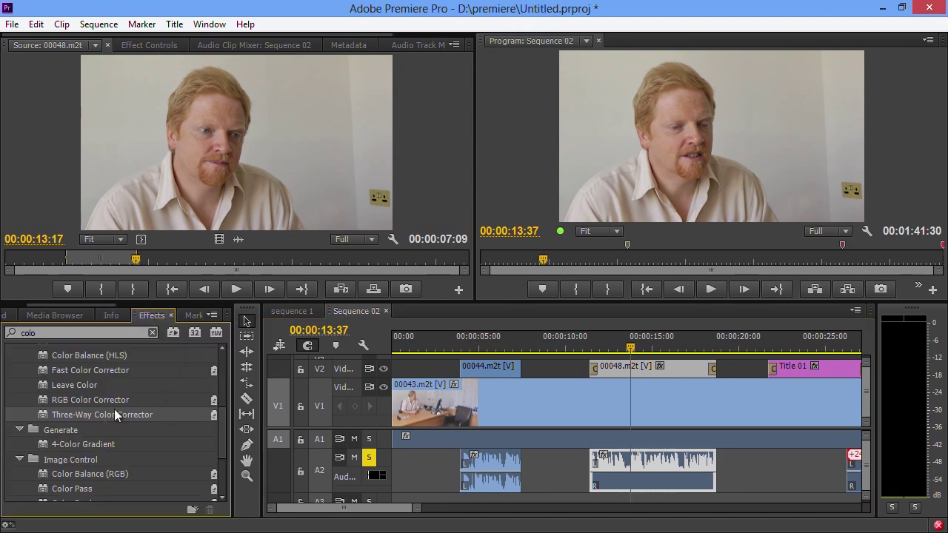
click(165, 46)
scroll(83, 276, down, 5)
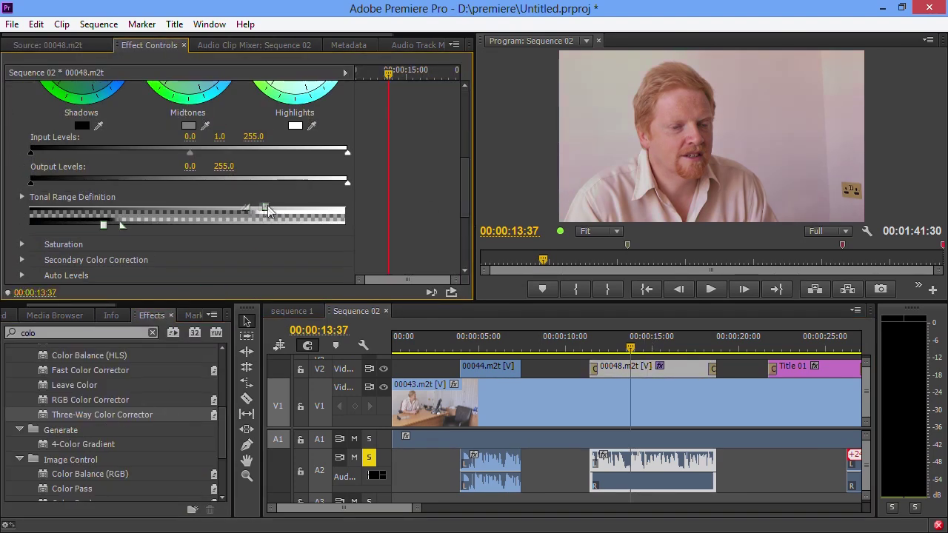
drag(31, 153, 103, 156)
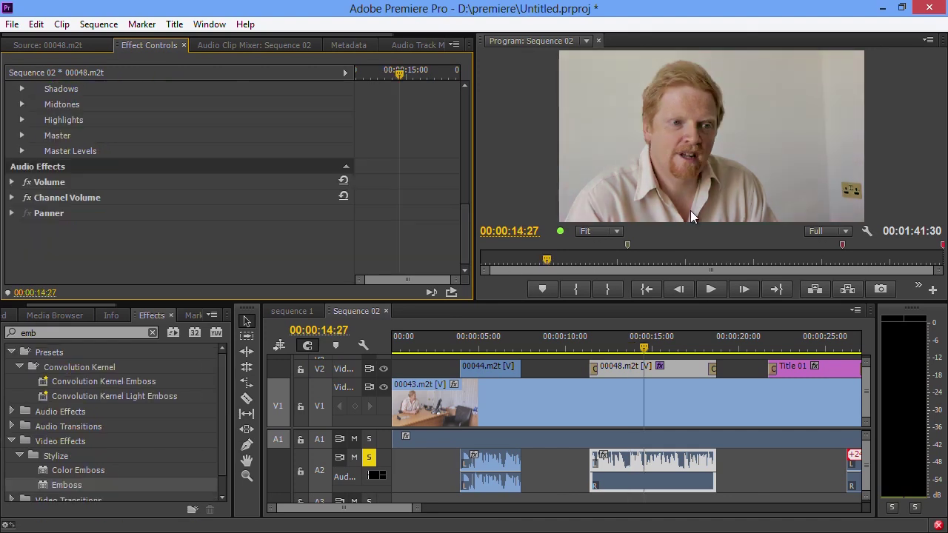
Shrink 00048 into a smaller box in the Program monitor and add Lighting Effects
click(690, 215)
drag(867, 222, 768, 171)
drag(80, 406, 423, 244)
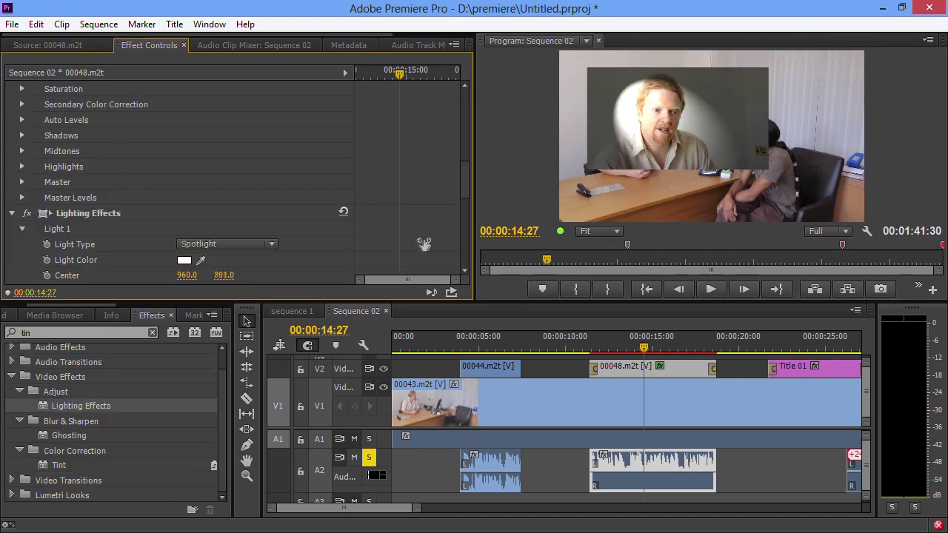
scroll(444, 200, down, 3)
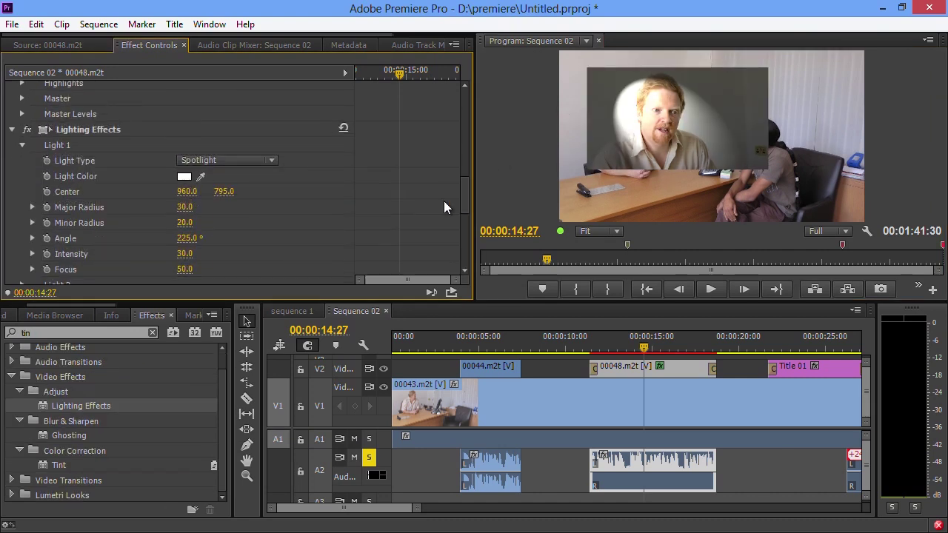
click(626, 349)
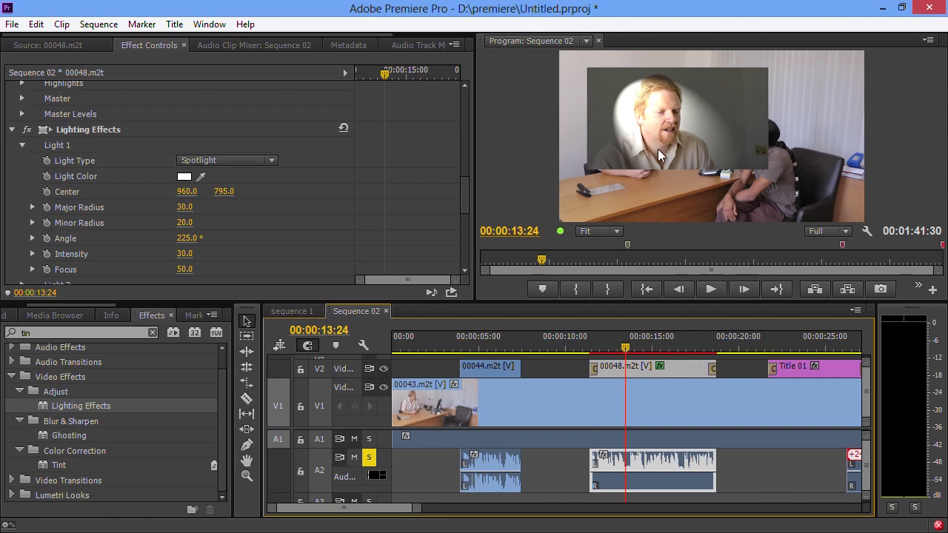
Collapse Three-Way Color Corrector in Effect Controls and scrub through clip 00048
scroll(21, 119, up, 10)
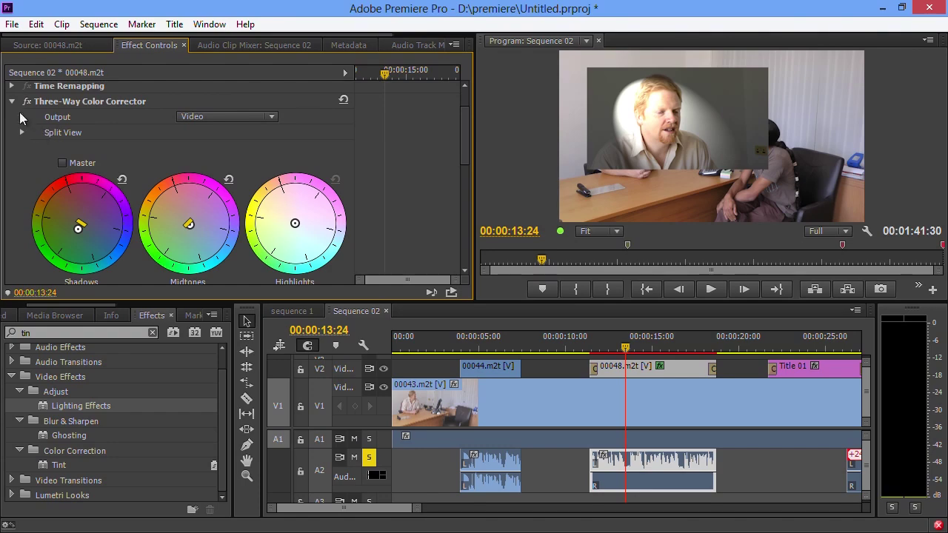
click(12, 102)
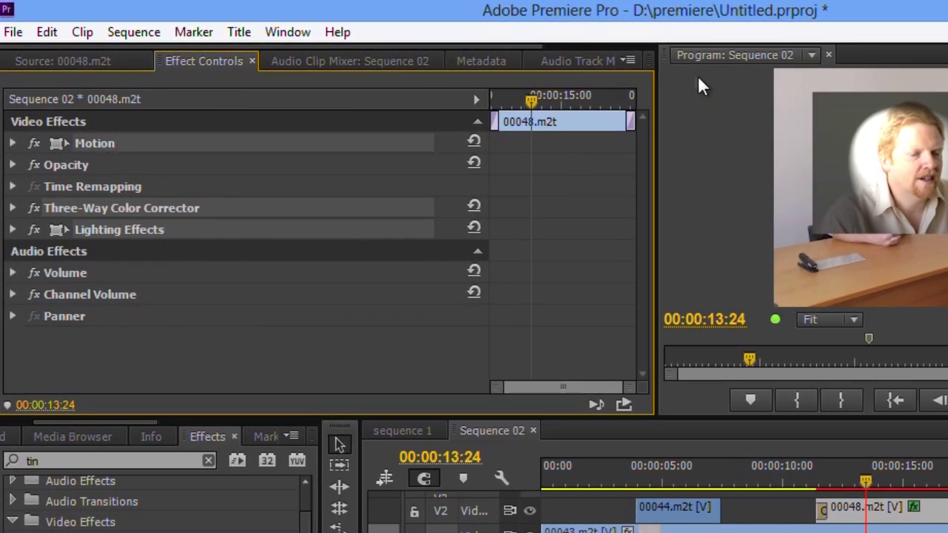
click(630, 61)
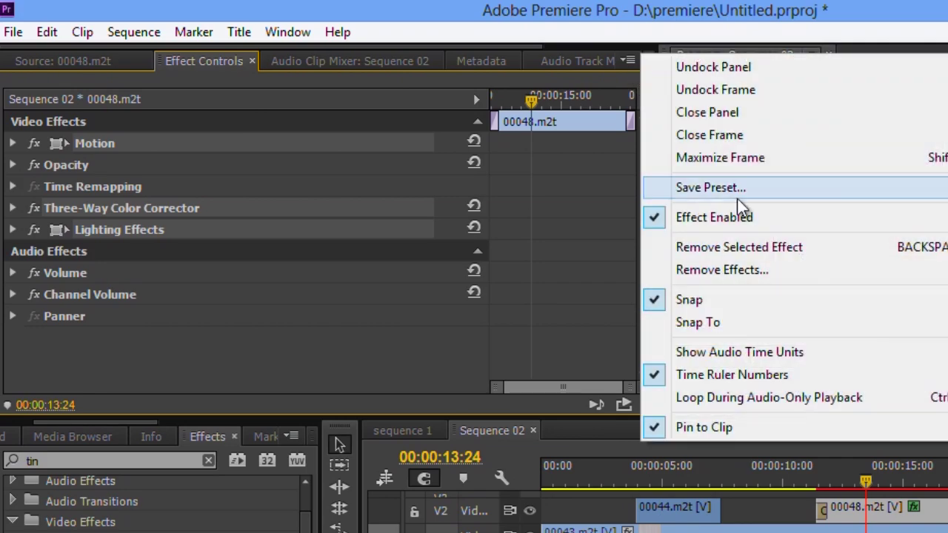
click(737, 194)
drag(856, 483, 875, 482)
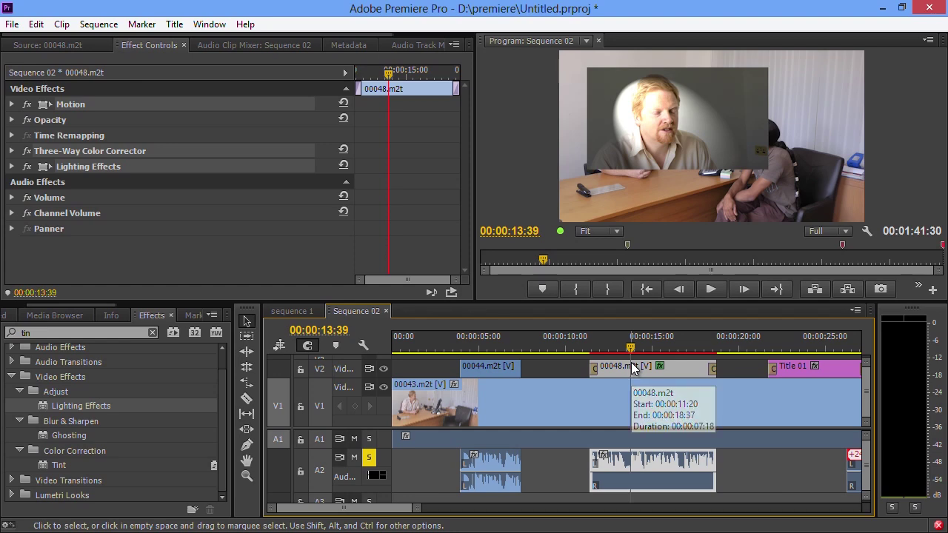
Copy clip 00048, marquee-select the other clips, and bring up their context menu
right_click(614, 369)
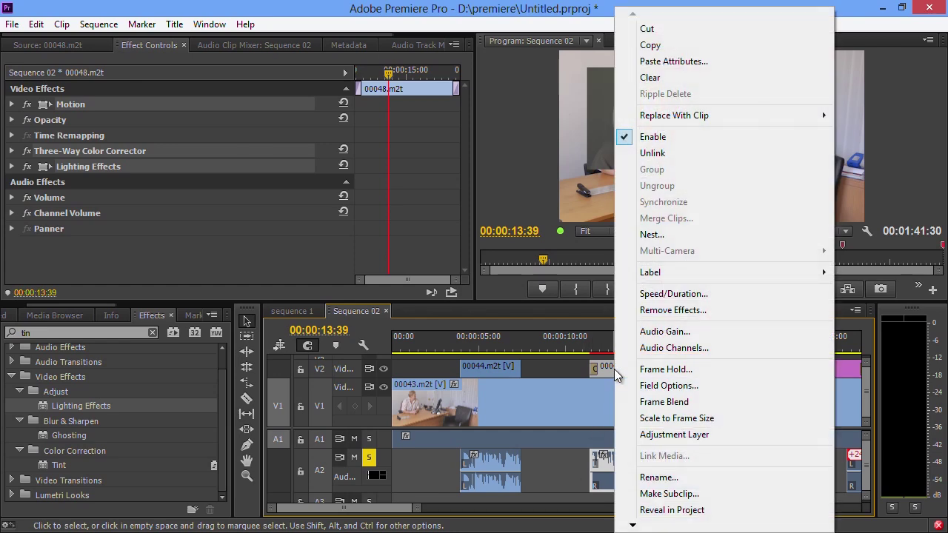
click(661, 46)
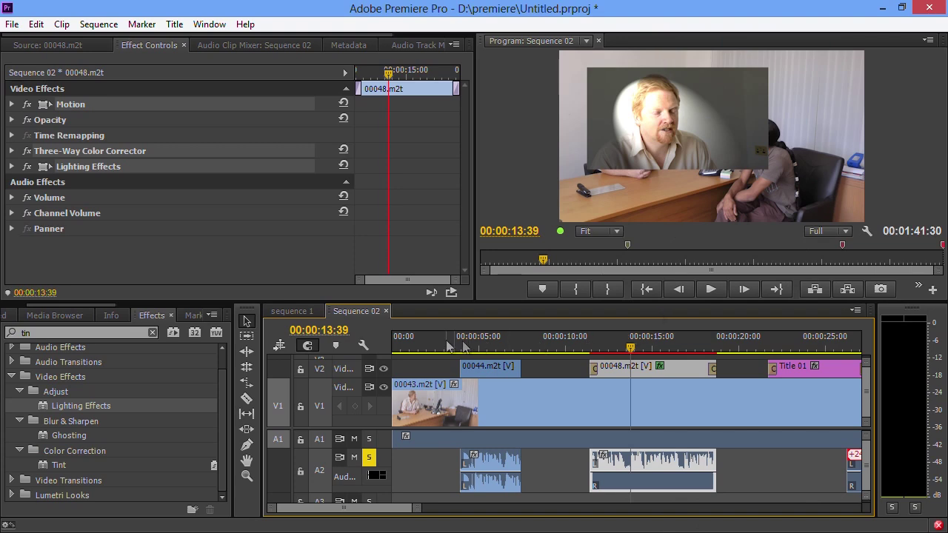
drag(418, 361, 571, 491)
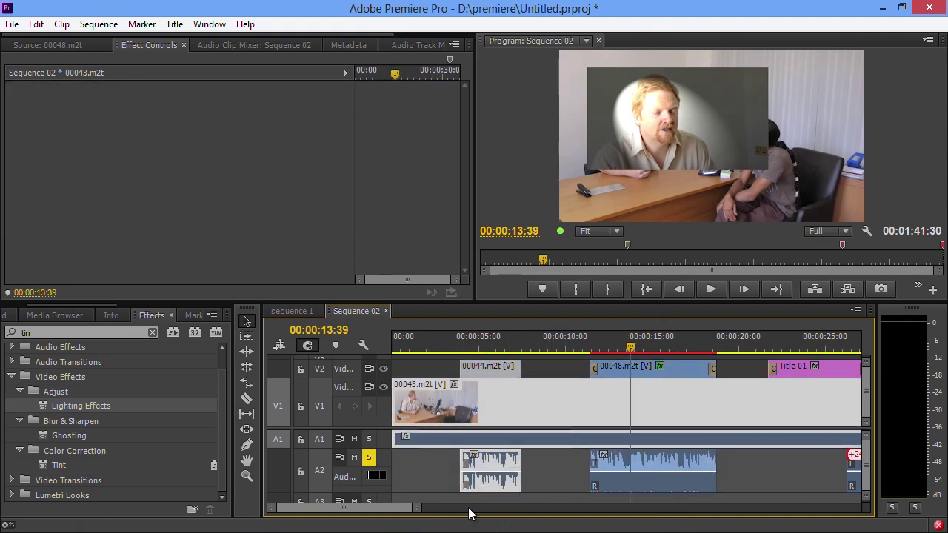
right_click(496, 369)
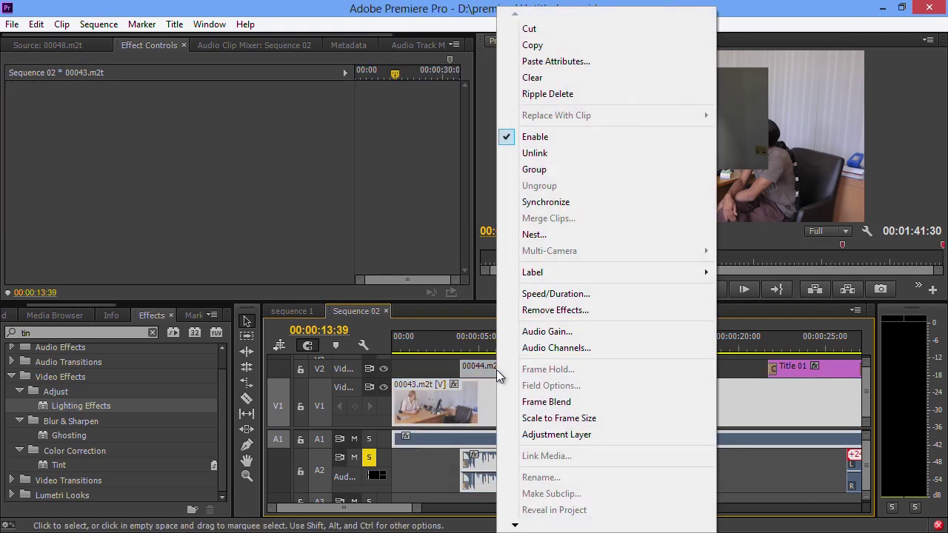
Paste attributes onto the clips without Lighting Effects, Volume, Channel Volume, Panner or Opacity
click(569, 64)
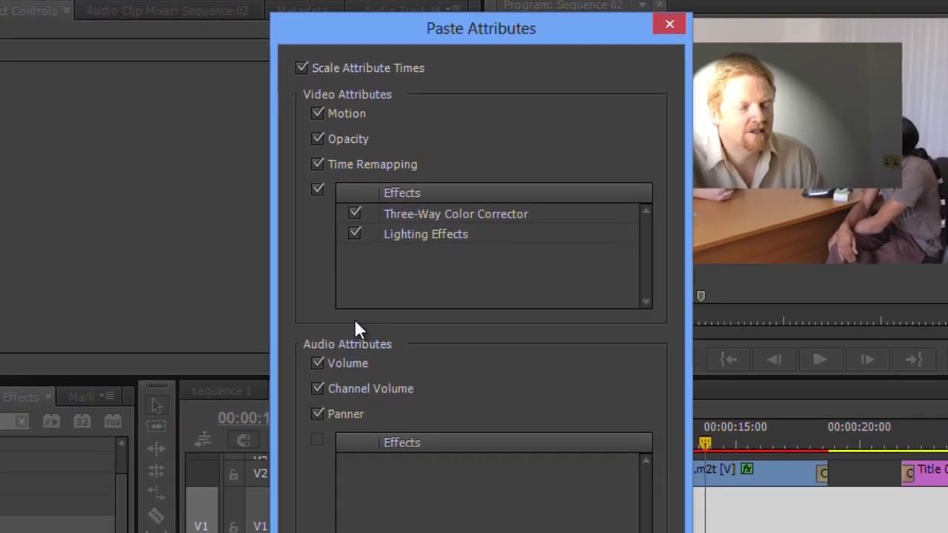
click(354, 234)
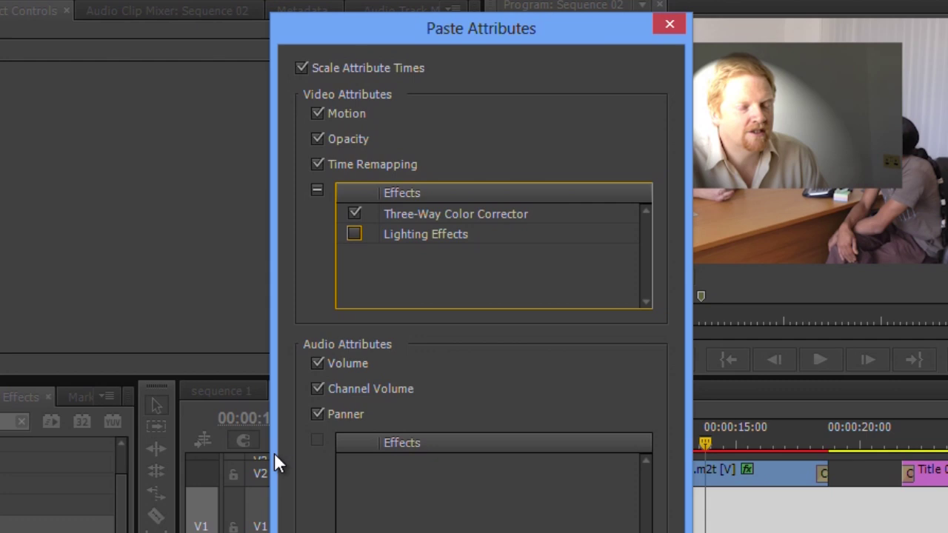
click(317, 363)
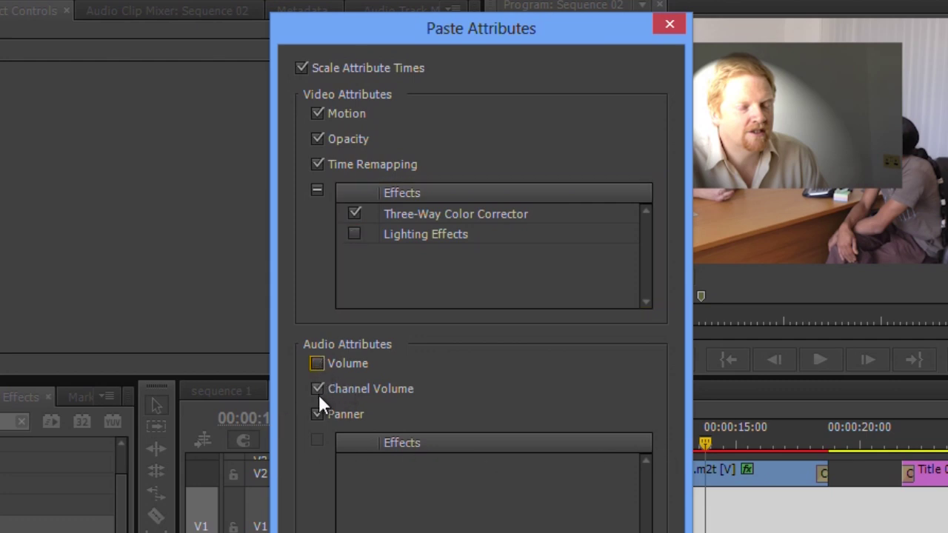
click(317, 388)
click(317, 414)
click(338, 139)
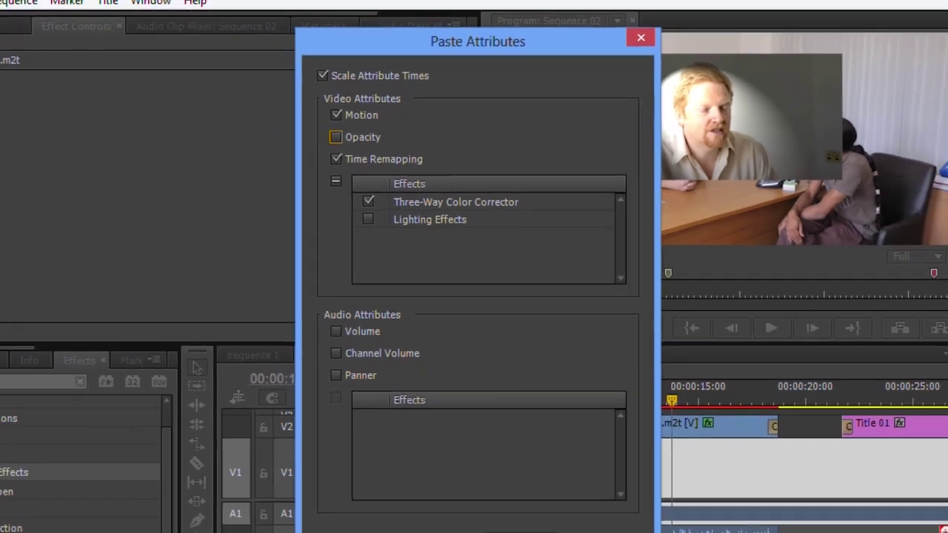
click(570, 532)
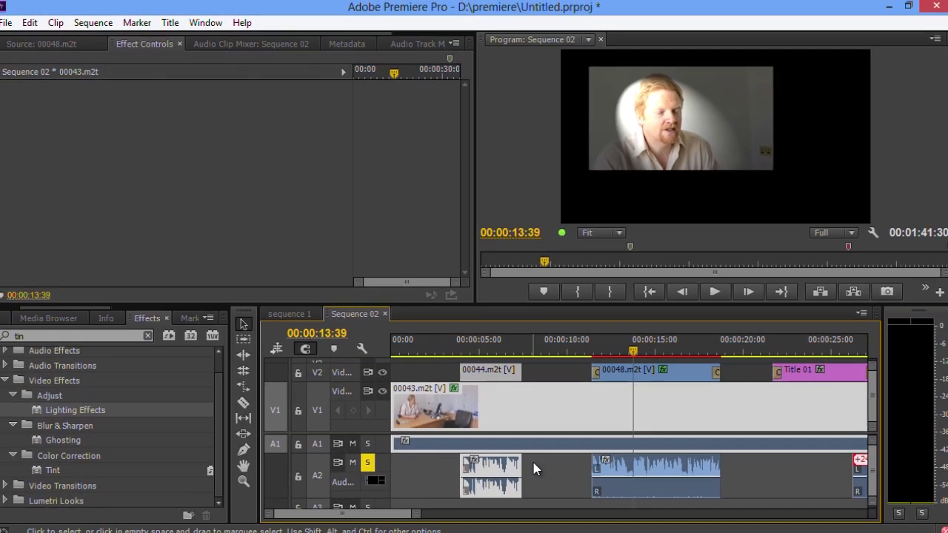
Scrub the pasted clips to check them and reopen Paste Attributes
drag(483, 351, 551, 360)
right_click(493, 367)
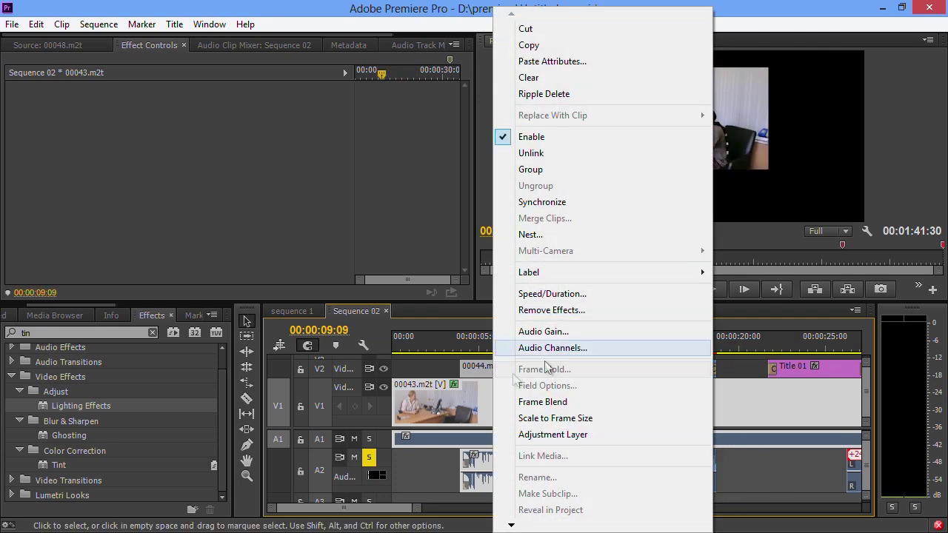
click(551, 59)
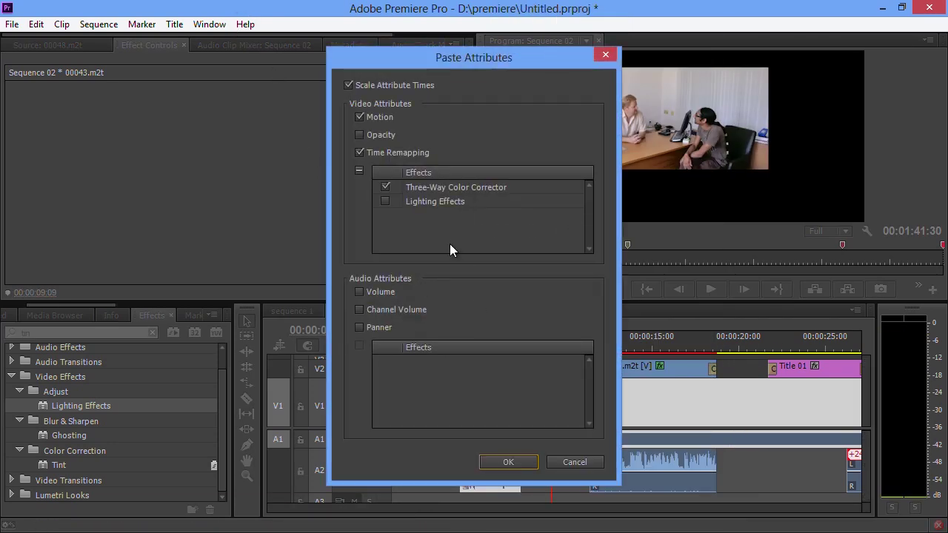